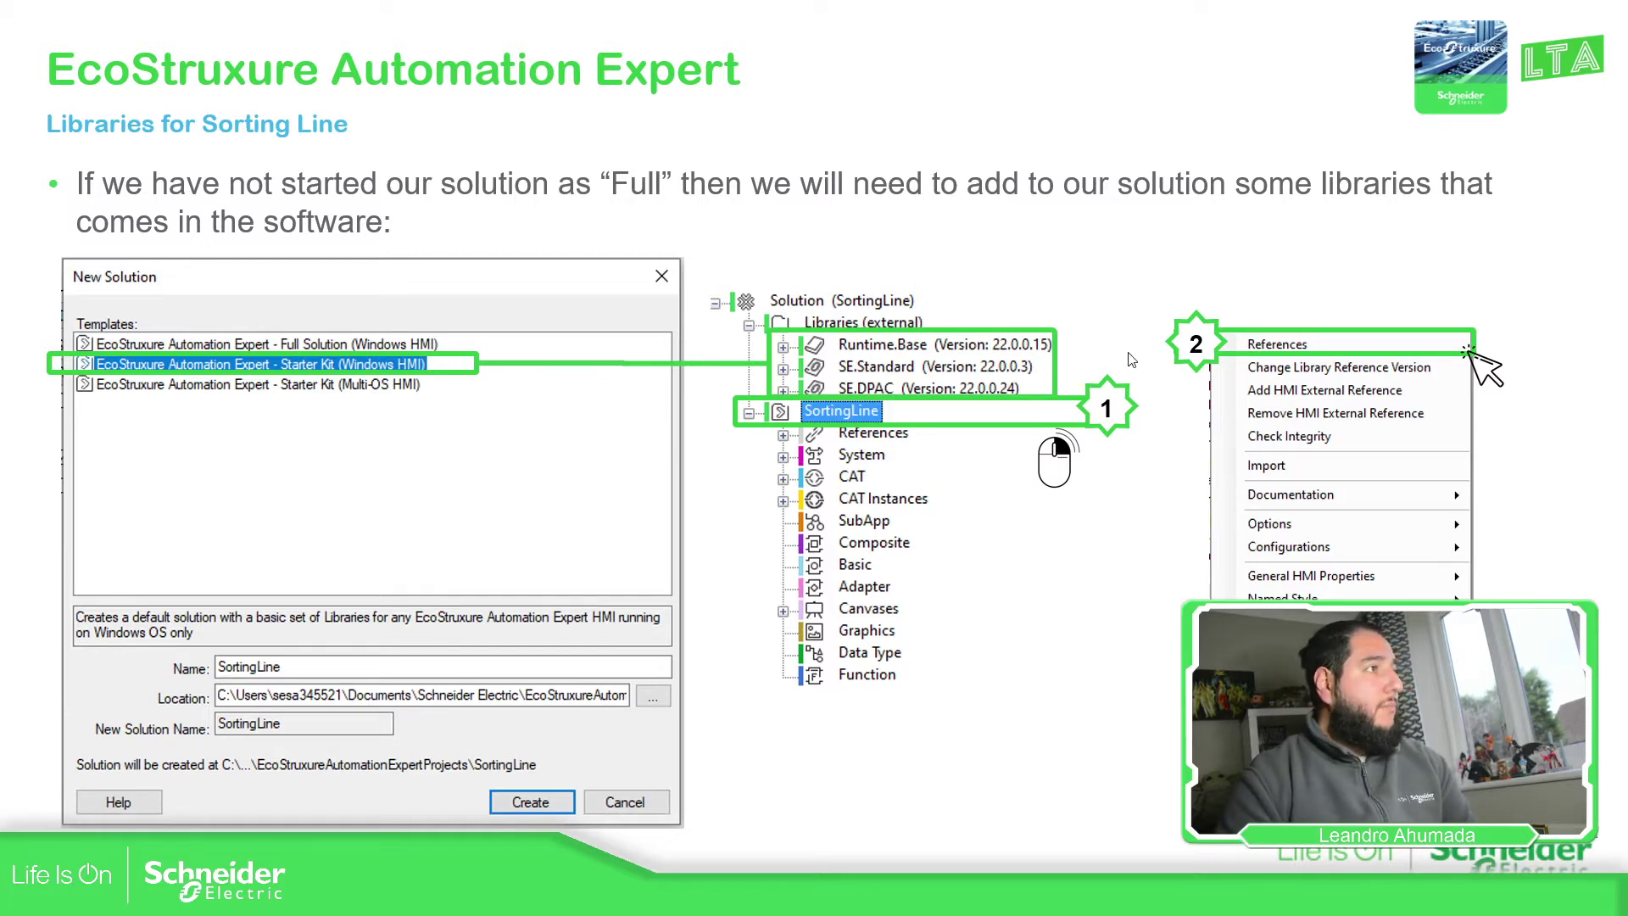
Advance to the slide showing the three steps for adding installed libraries via Project Library References
{"action": "key", "text": "Right"}
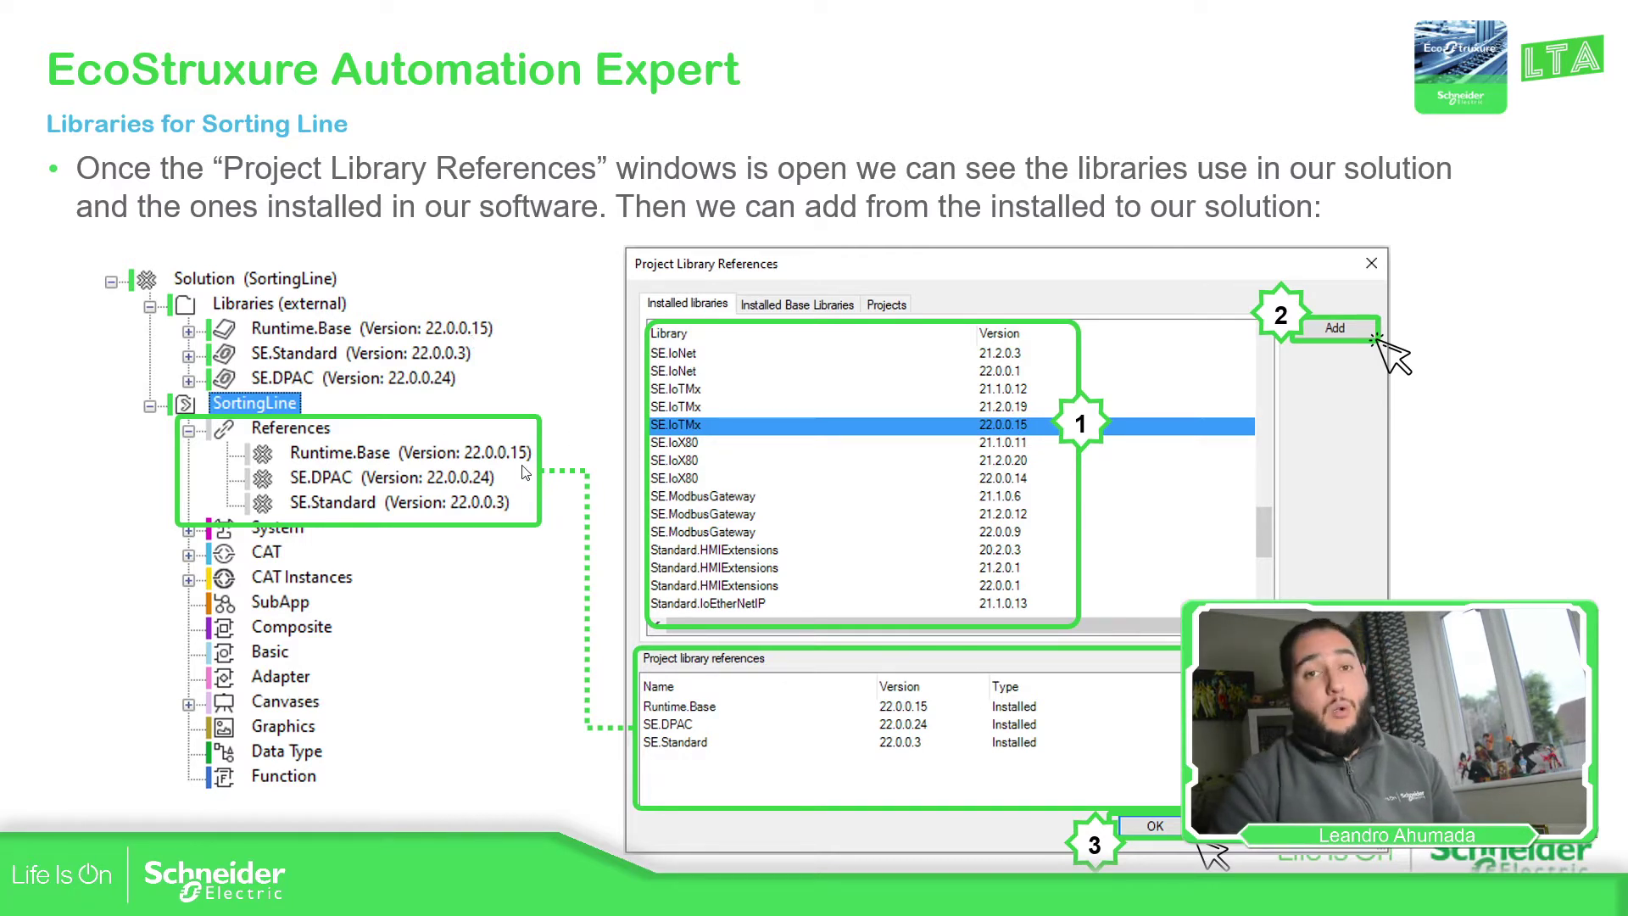
Bracket the Starter libraries in red on the New Solution slide, then advance to the external libraries slide
{"action": "key", "text": "Right"}
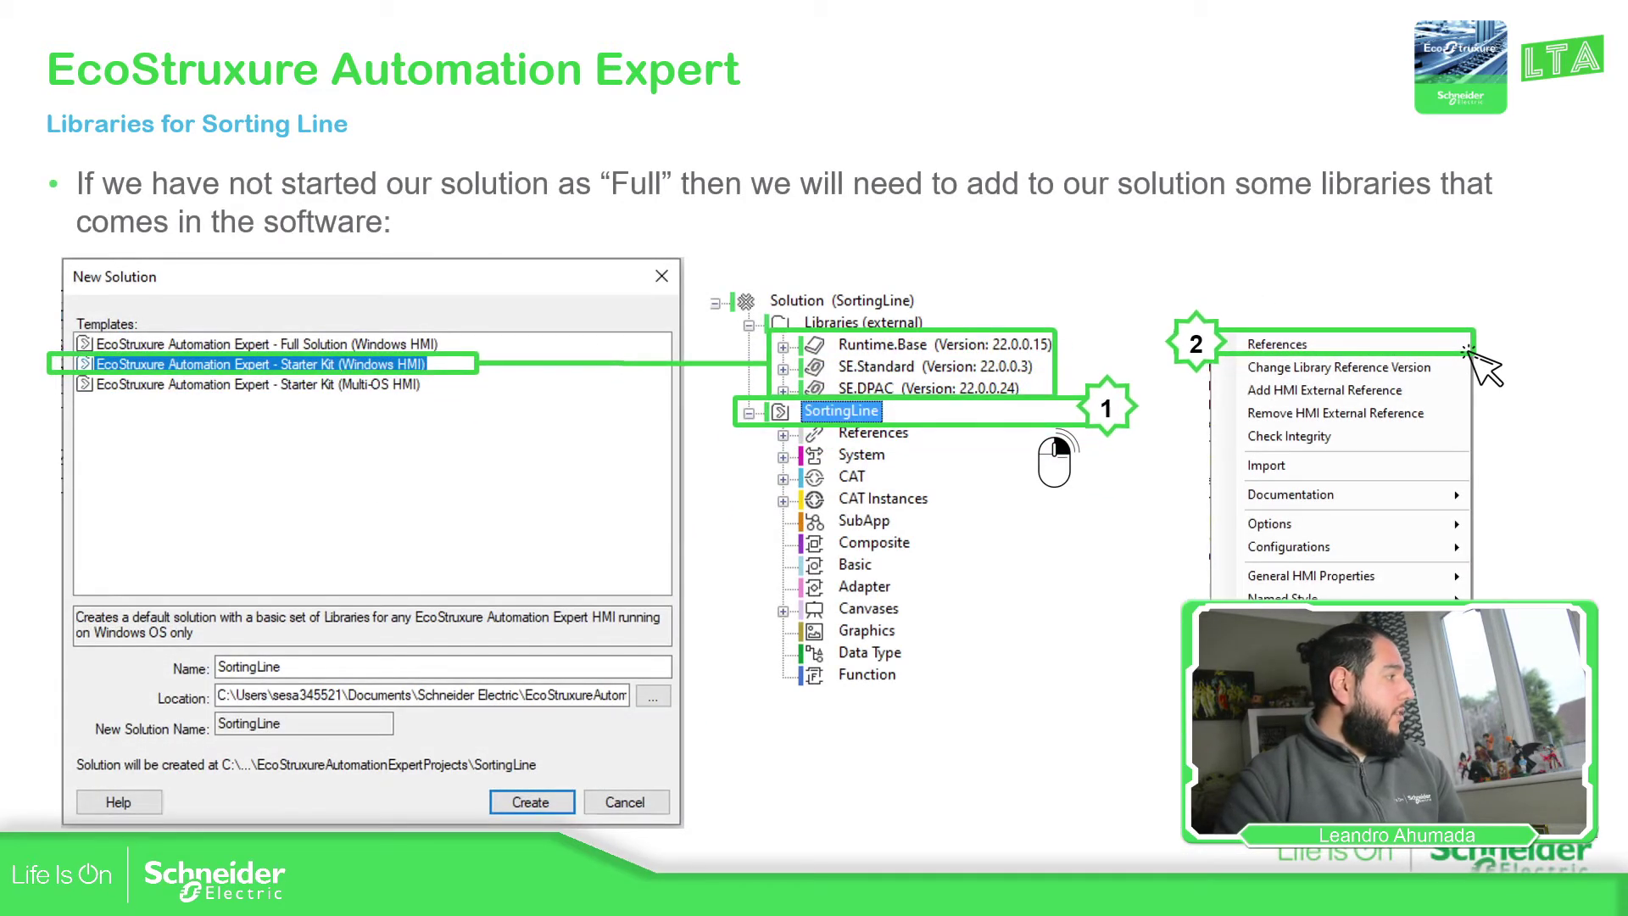
{"action": "left_click", "coordinate": [23, 801]}
{"action": "left_click", "coordinate": [61, 765]}
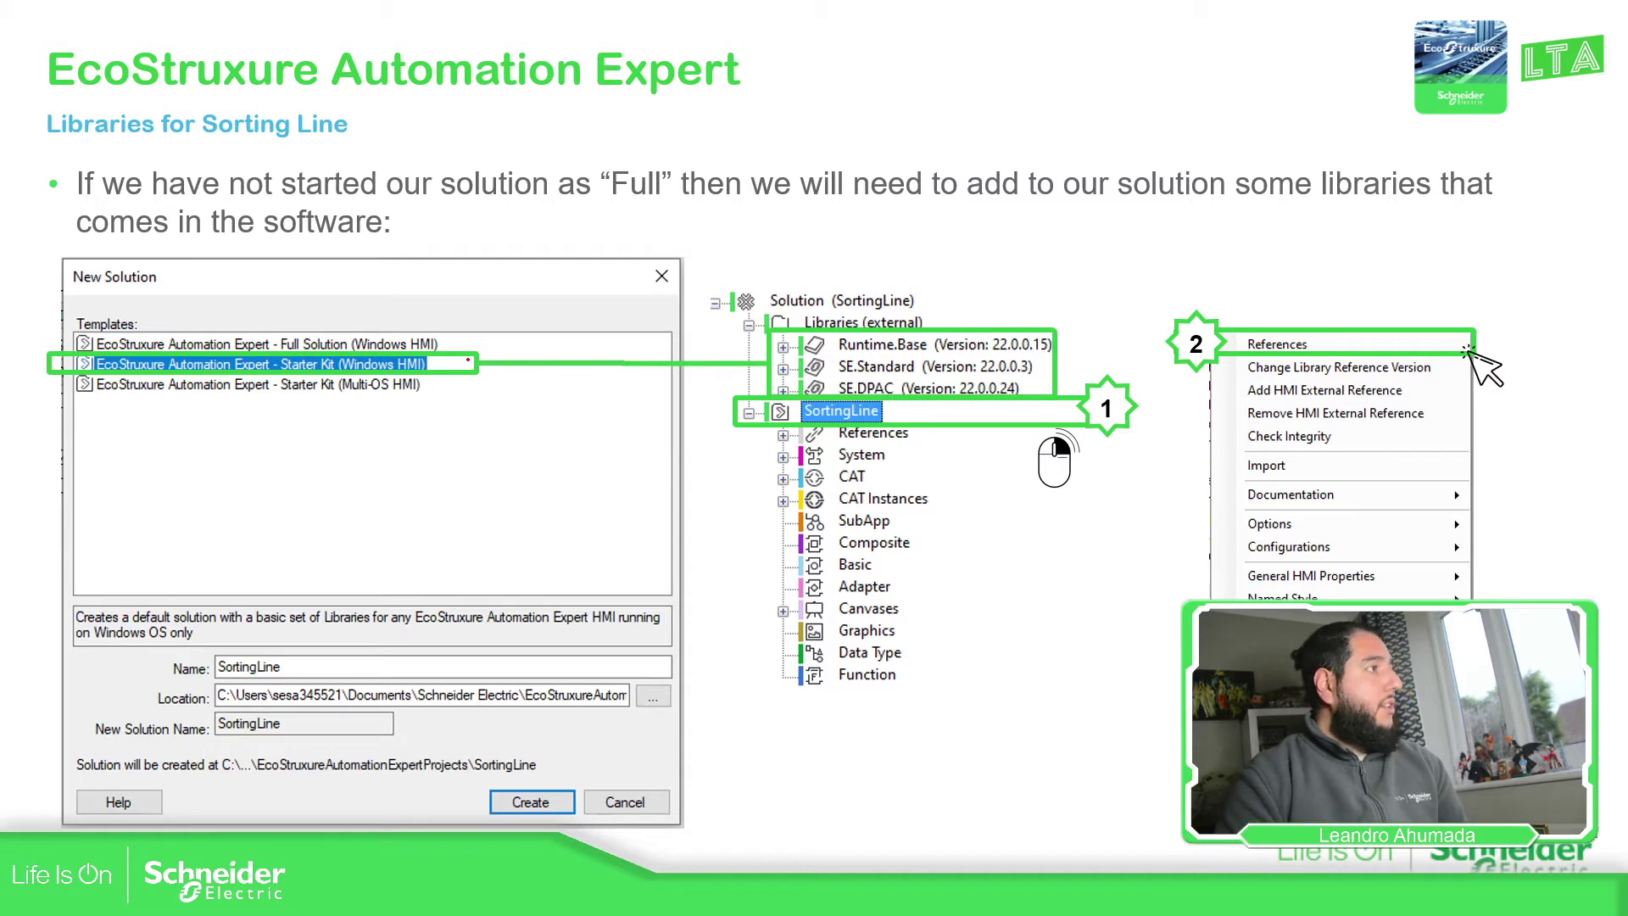
{"action": "left_click_drag", "start_coordinate": [754, 350], "coordinate": [748, 392]}
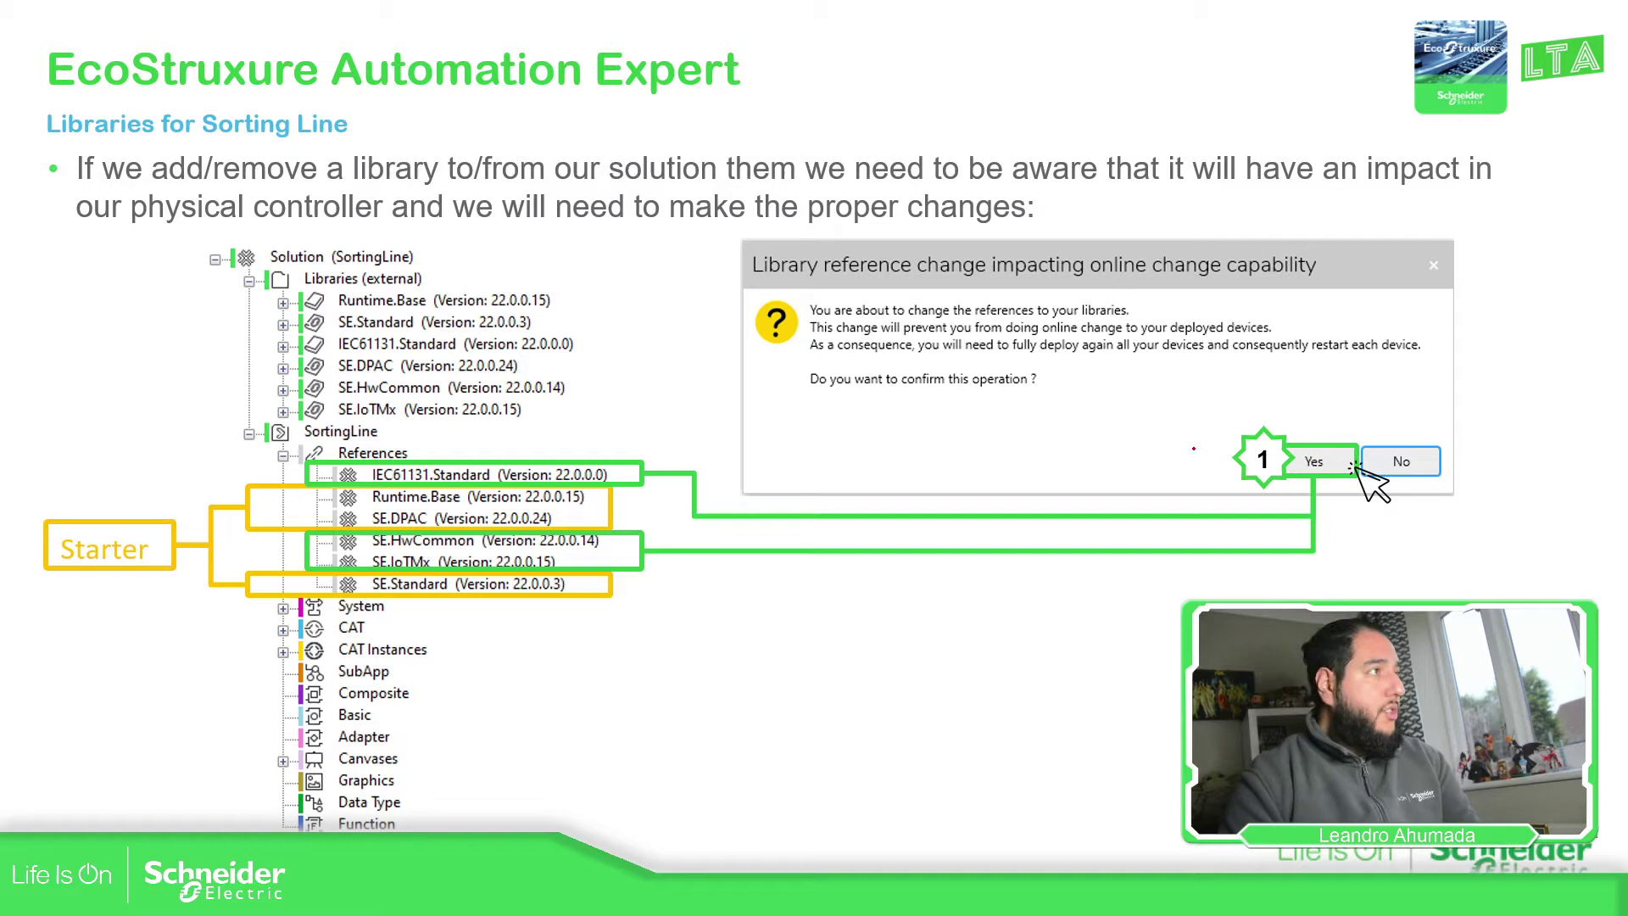
{"action": "left_click", "coordinate": [1479, 491]}
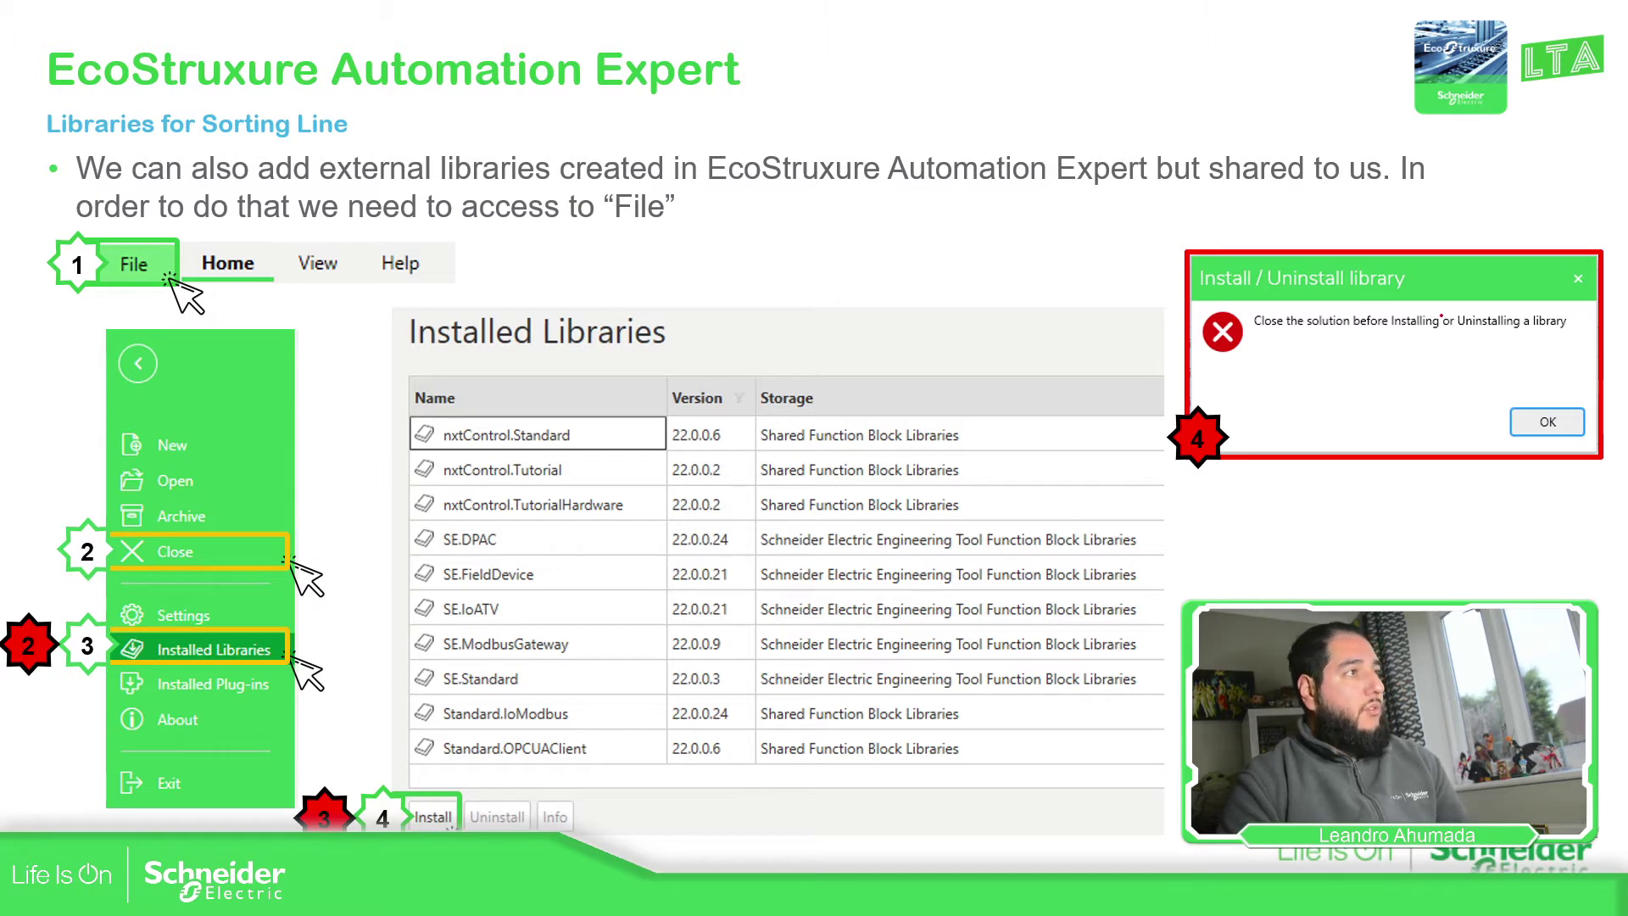
Underline the close-the-solution warning in the Install/Uninstall library dialog with the red pen
{"action": "left_click_drag", "start_coordinate": [1260, 335], "coordinate": [1494, 332]}
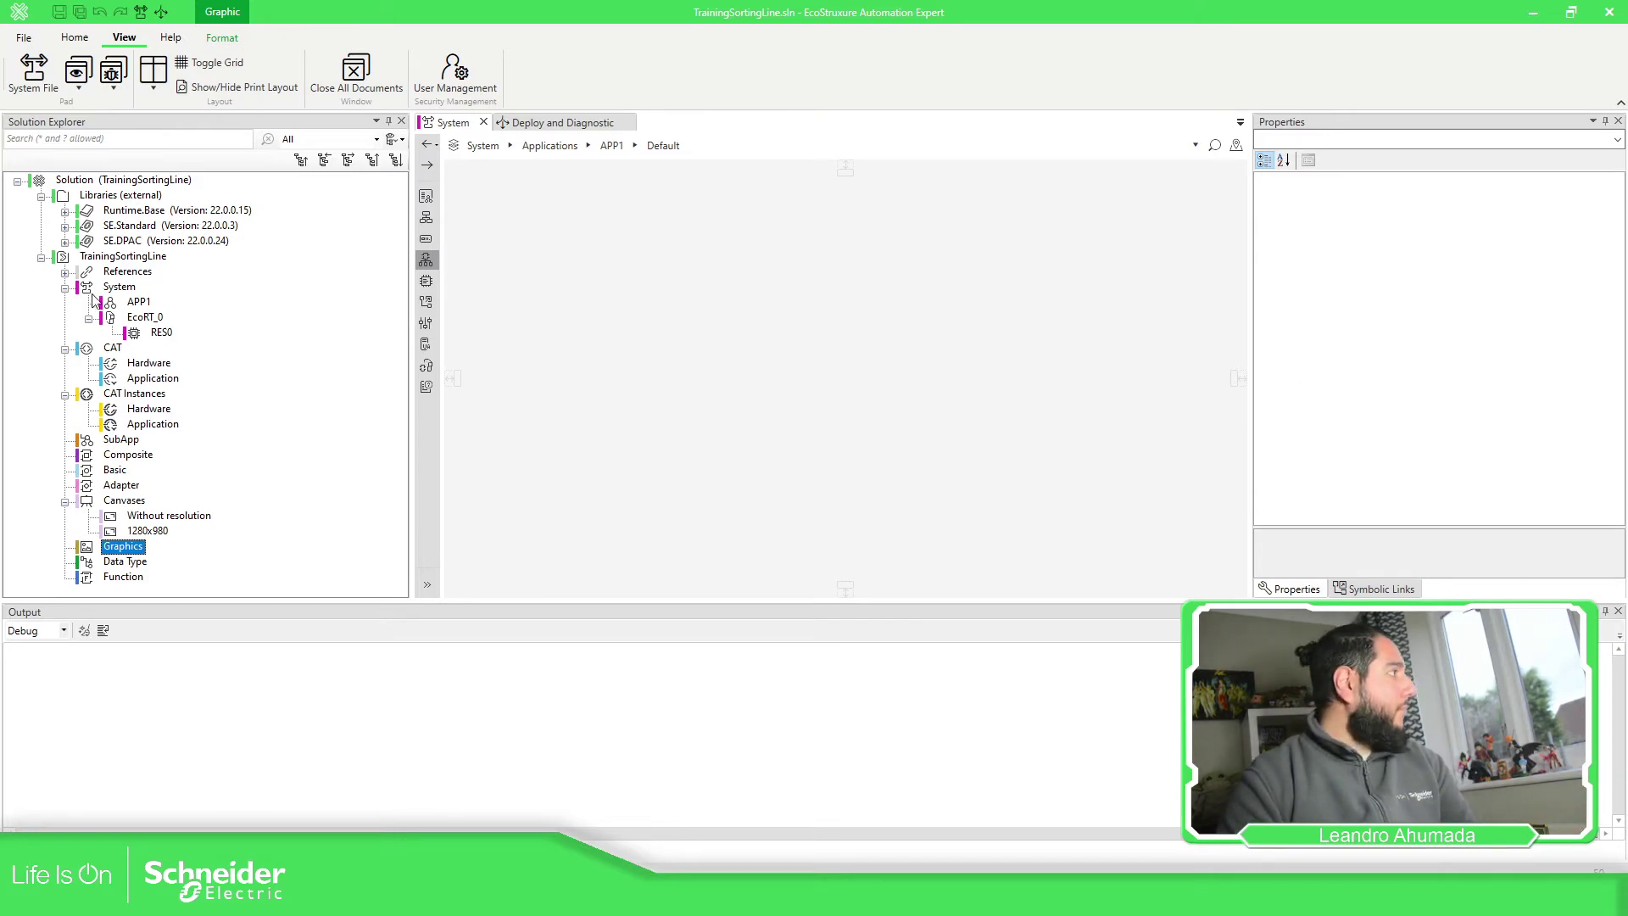
Collapse the System, CAT, CAT Instances and Canvases folders in Solution Explorer
{"action": "left_click", "coordinate": [65, 289]}
{"action": "left_click", "coordinate": [66, 302]}
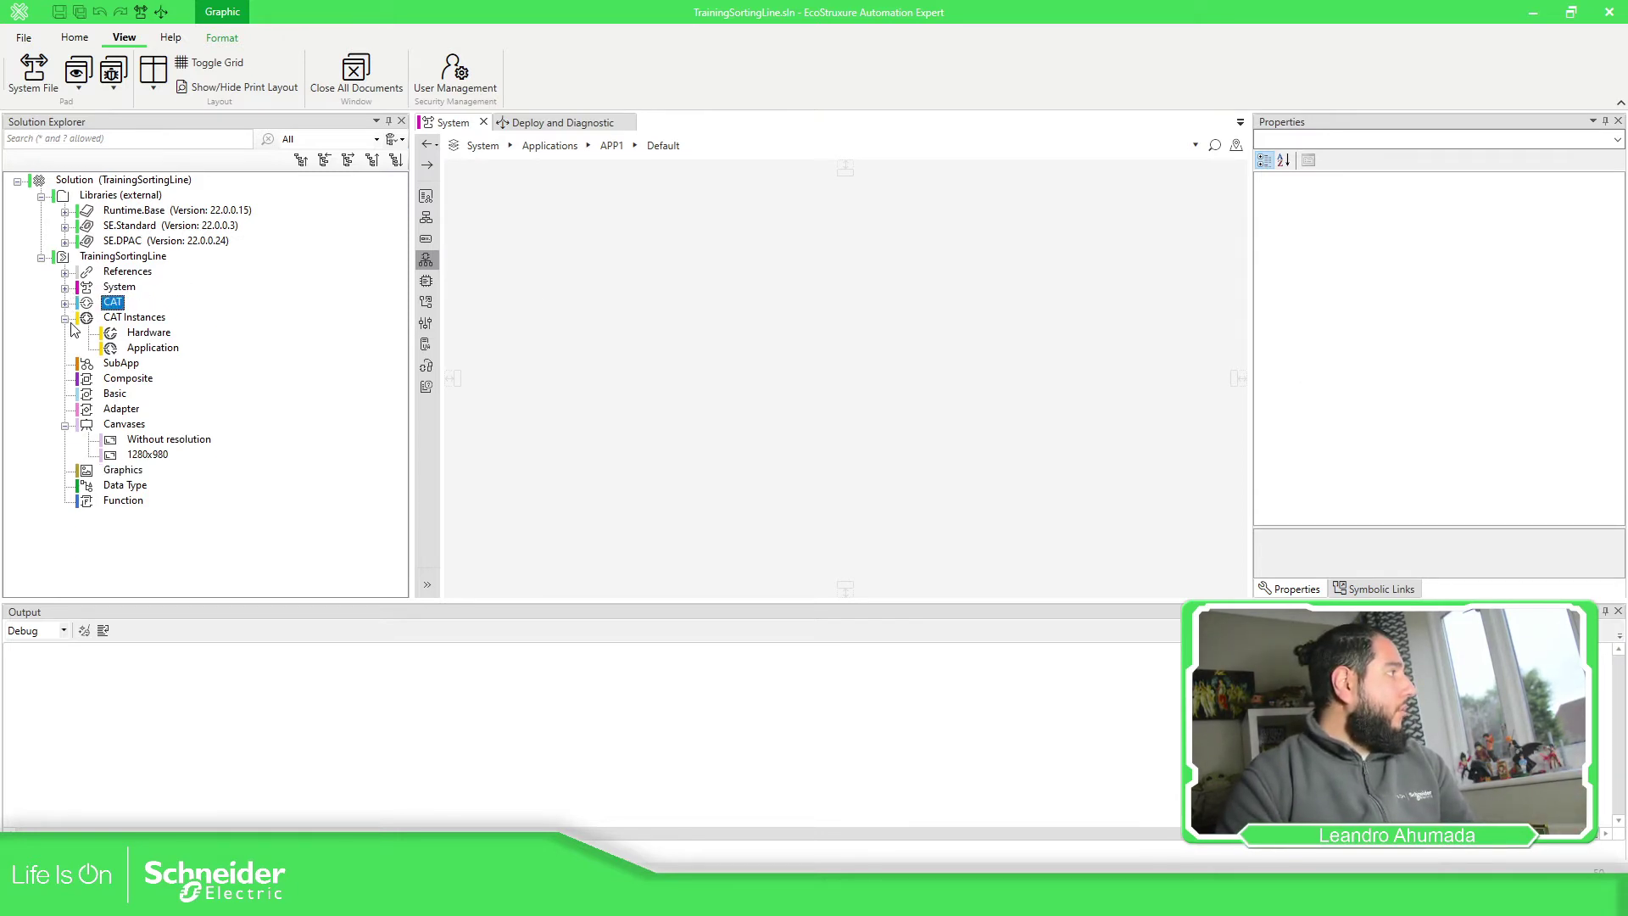
{"action": "left_click", "coordinate": [66, 318]}
{"action": "left_click", "coordinate": [66, 394]}
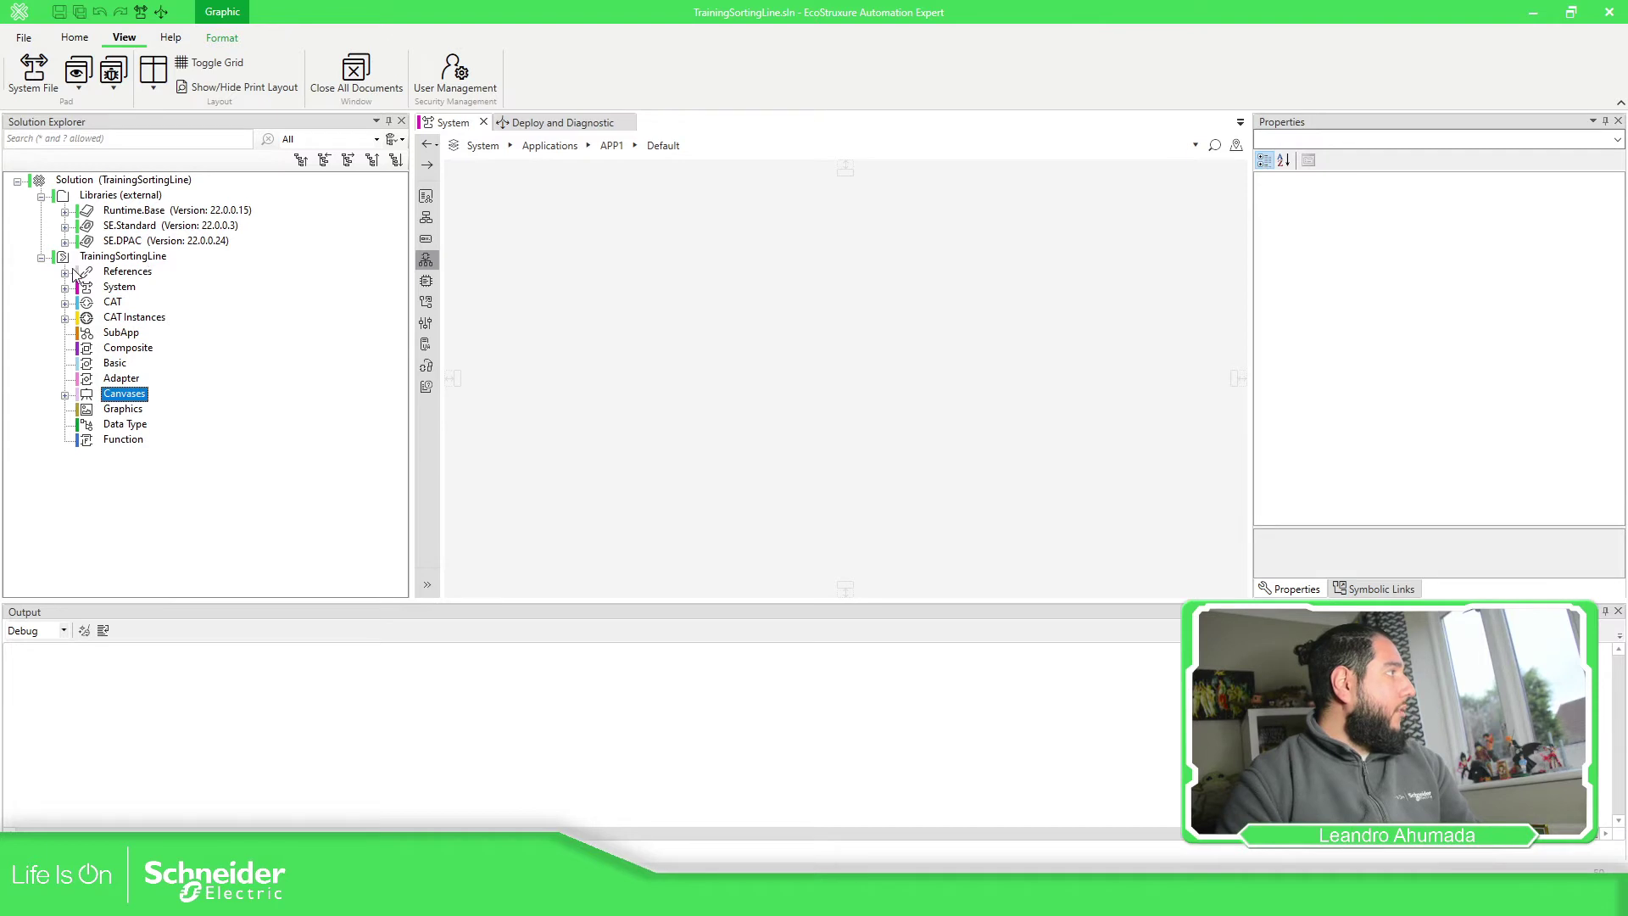
Use Expand more and Collapse more on TrainingSortingLine, leaving only its top-level folders shown
{"action": "left_click", "coordinate": [301, 169]}
{"action": "left_click", "coordinate": [356, 163]}
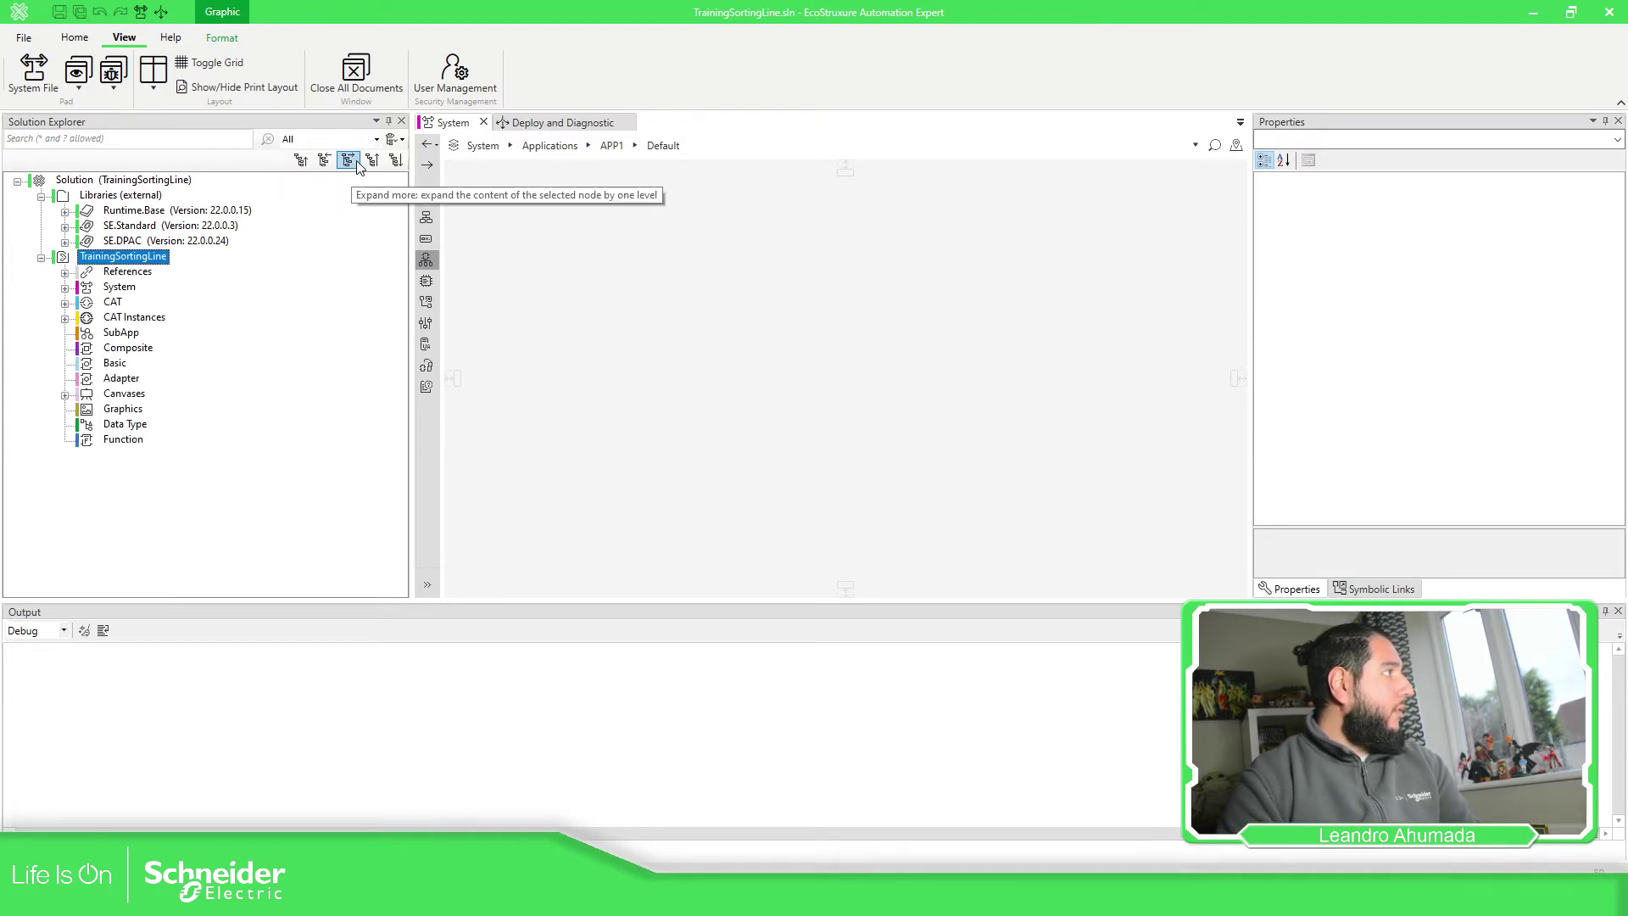
{"action": "left_click", "coordinate": [373, 166]}
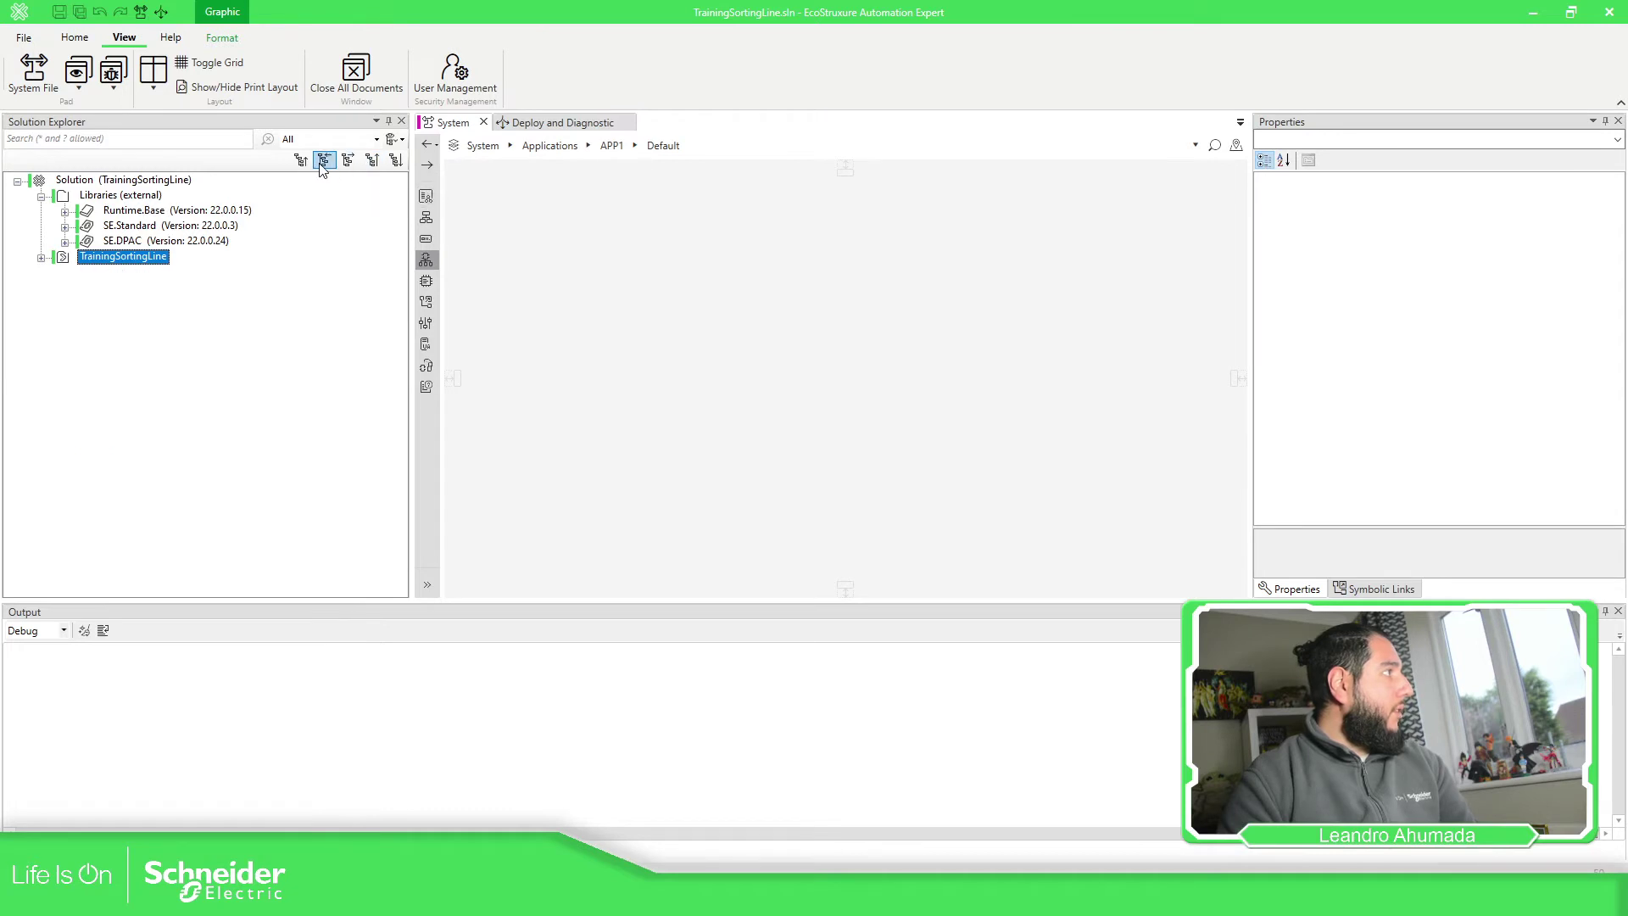
{"action": "left_click", "coordinate": [41, 258]}
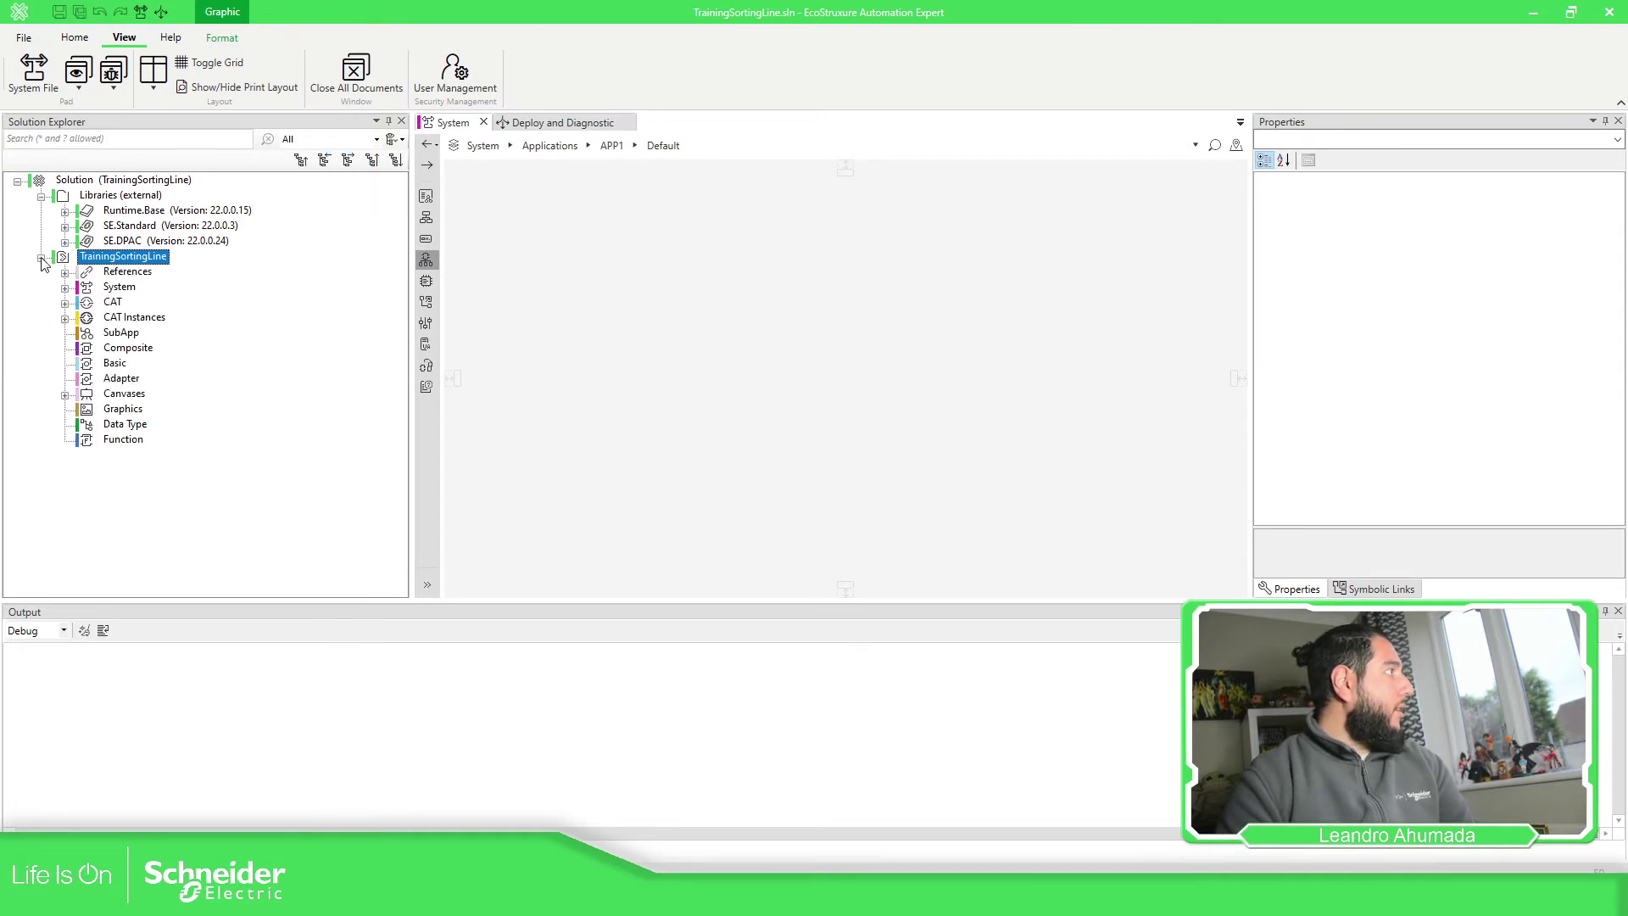
Open TrainingSortingLine's library references and add IEC61131.Standard version 22.0.0.0
{"action": "right_click", "coordinate": [133, 259]}
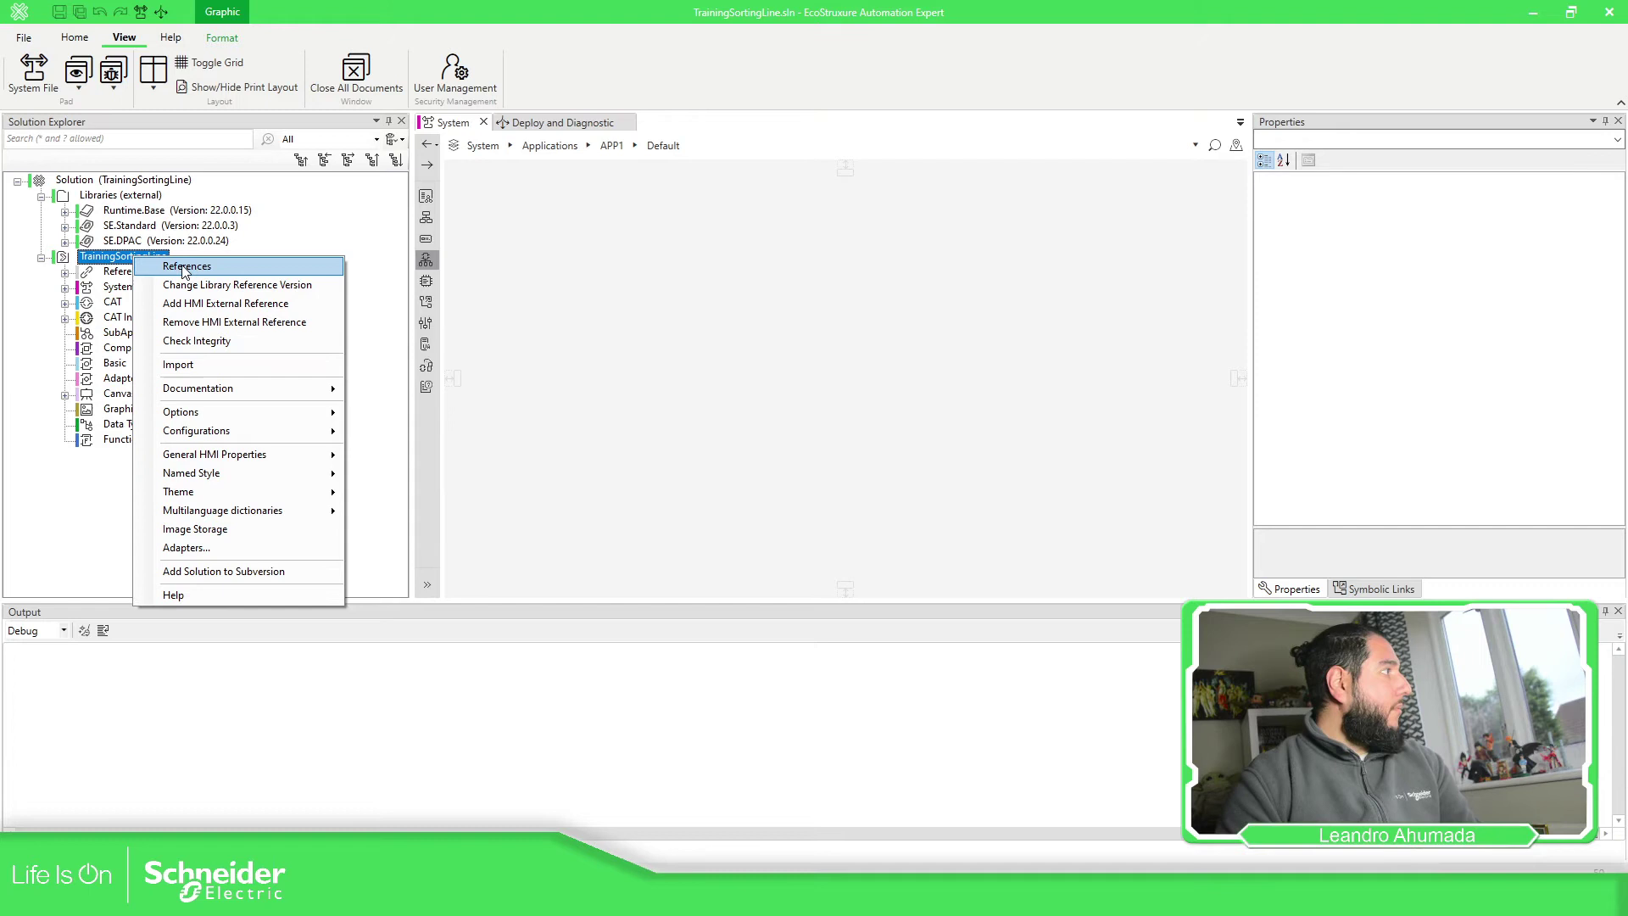
{"action": "left_click", "coordinate": [186, 267]}
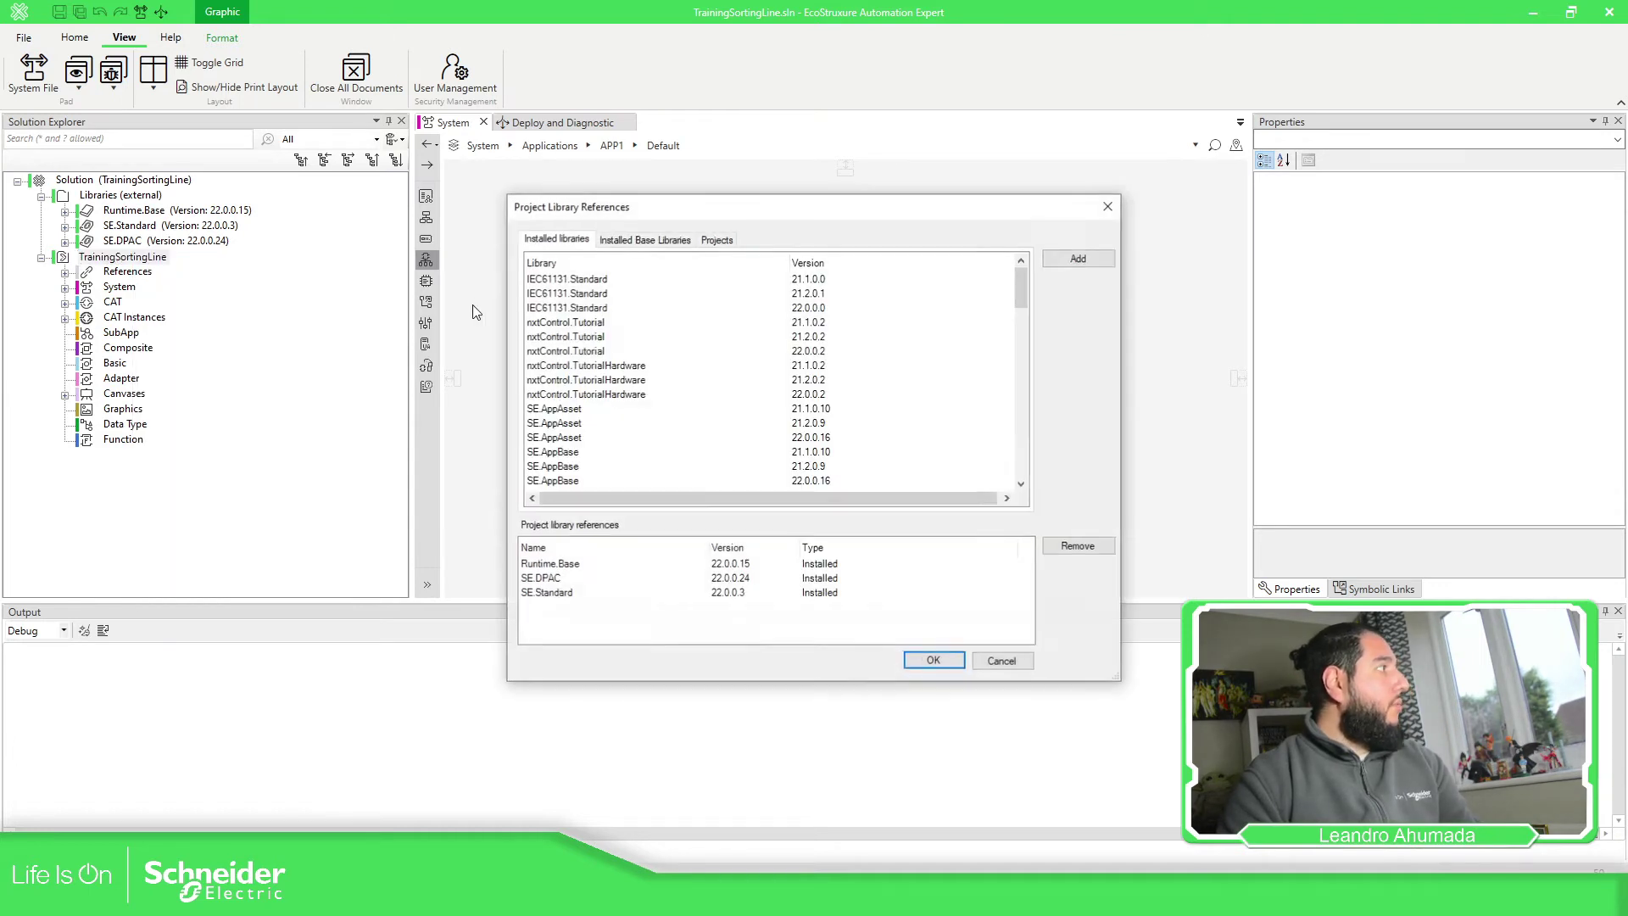
{"action": "left_click_drag", "start_coordinate": [736, 213], "coordinate": [759, 173]}
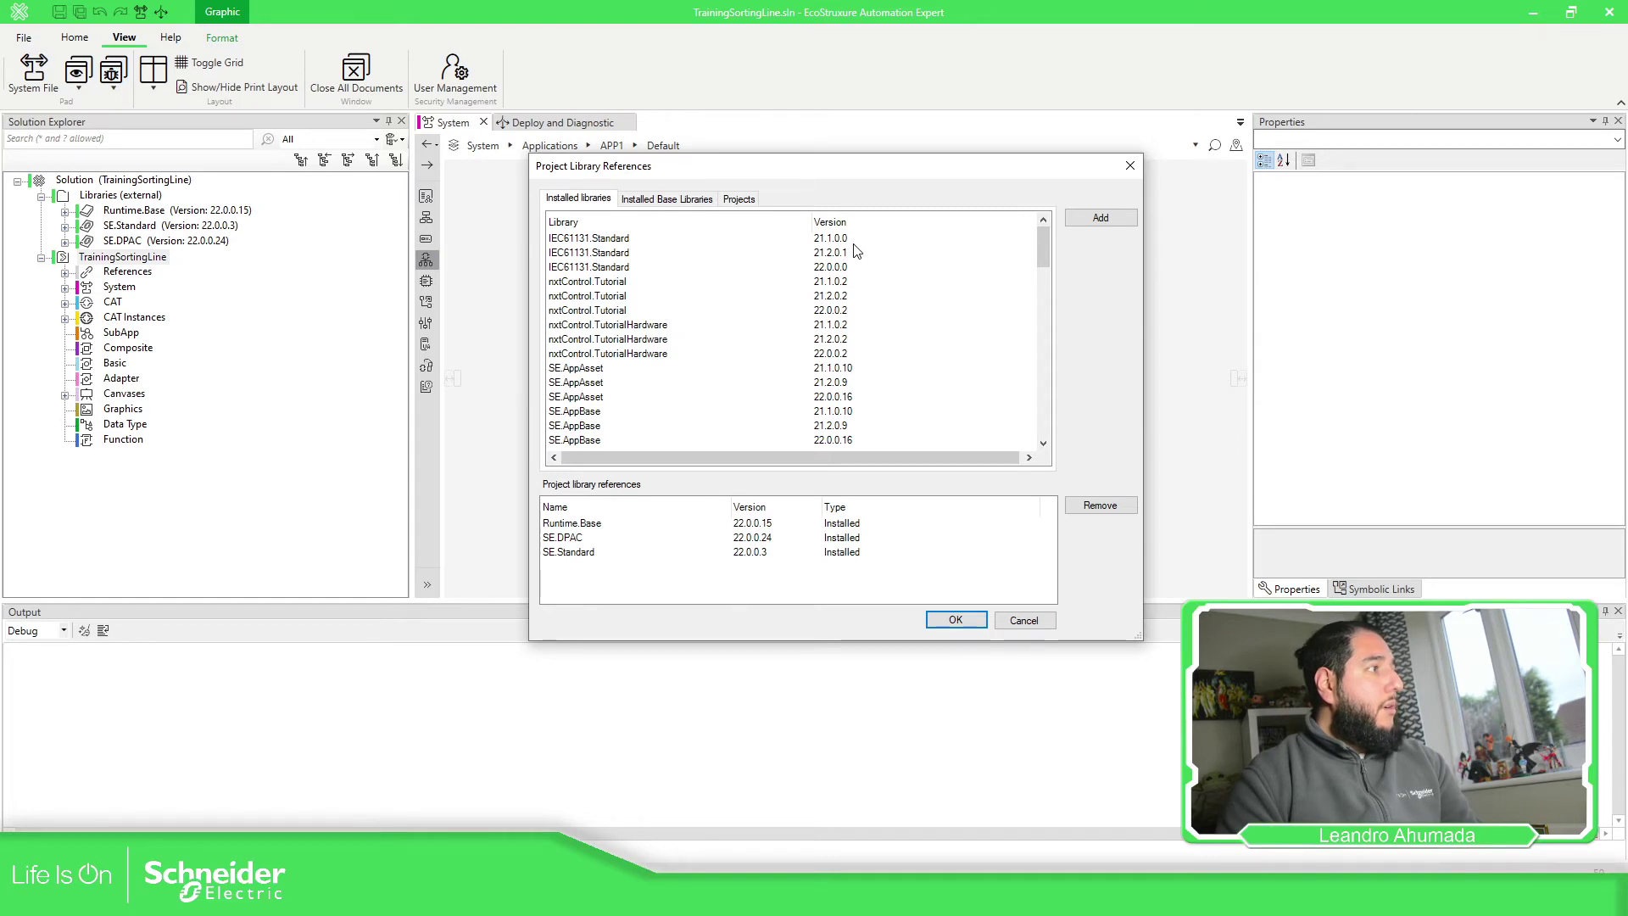
{"action": "left_click", "coordinate": [828, 268]}
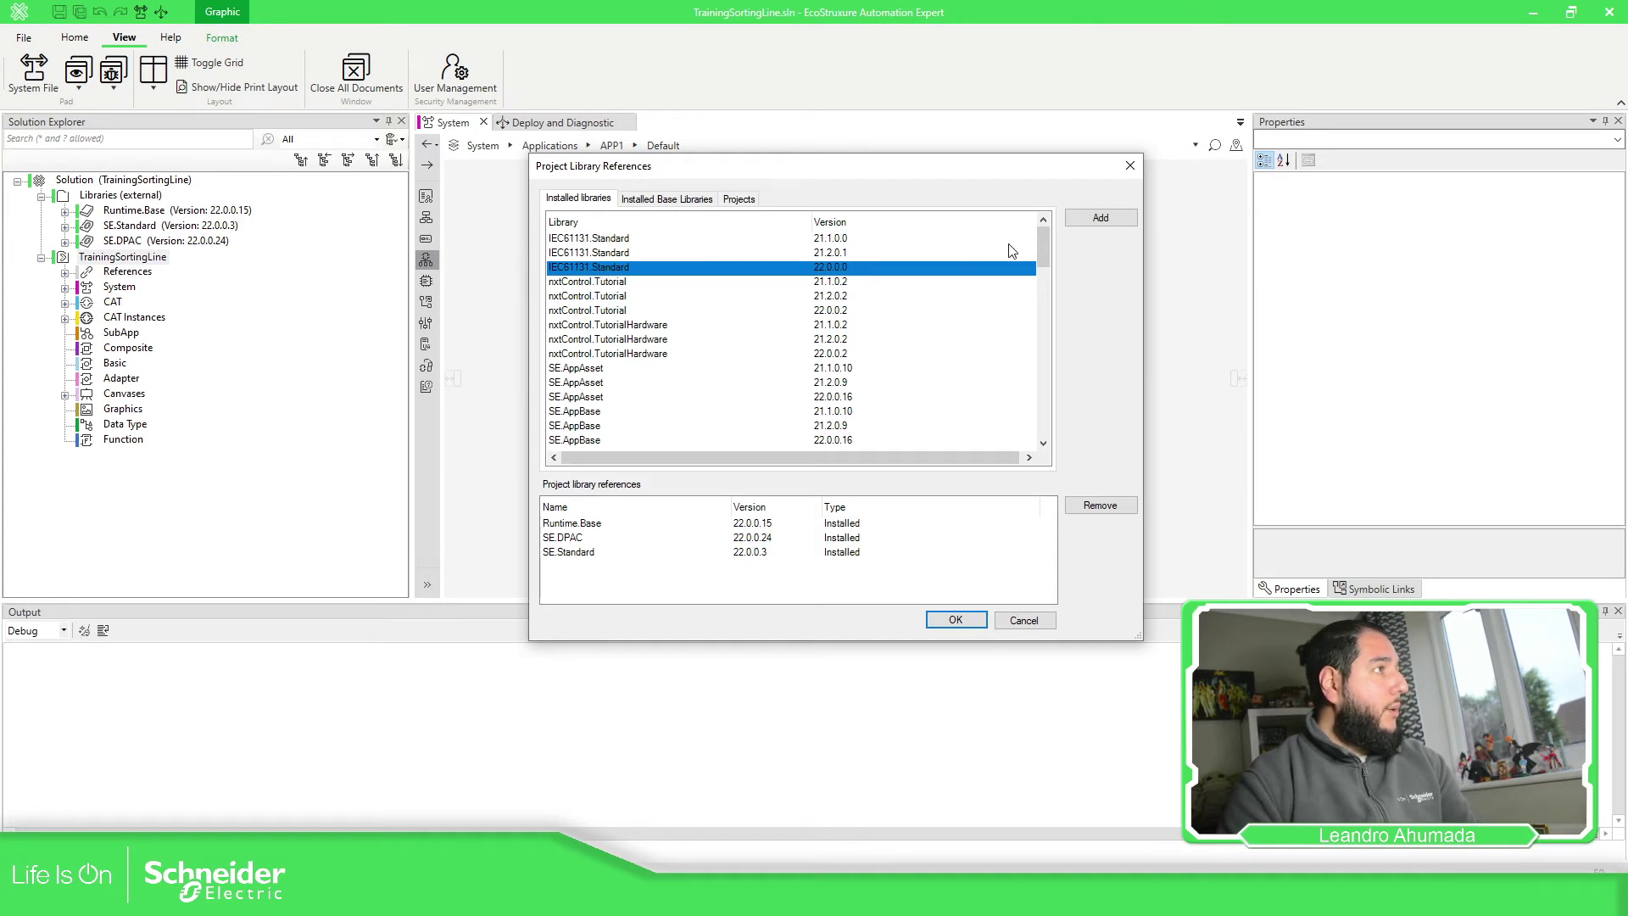
{"action": "left_click", "coordinate": [1099, 217]}
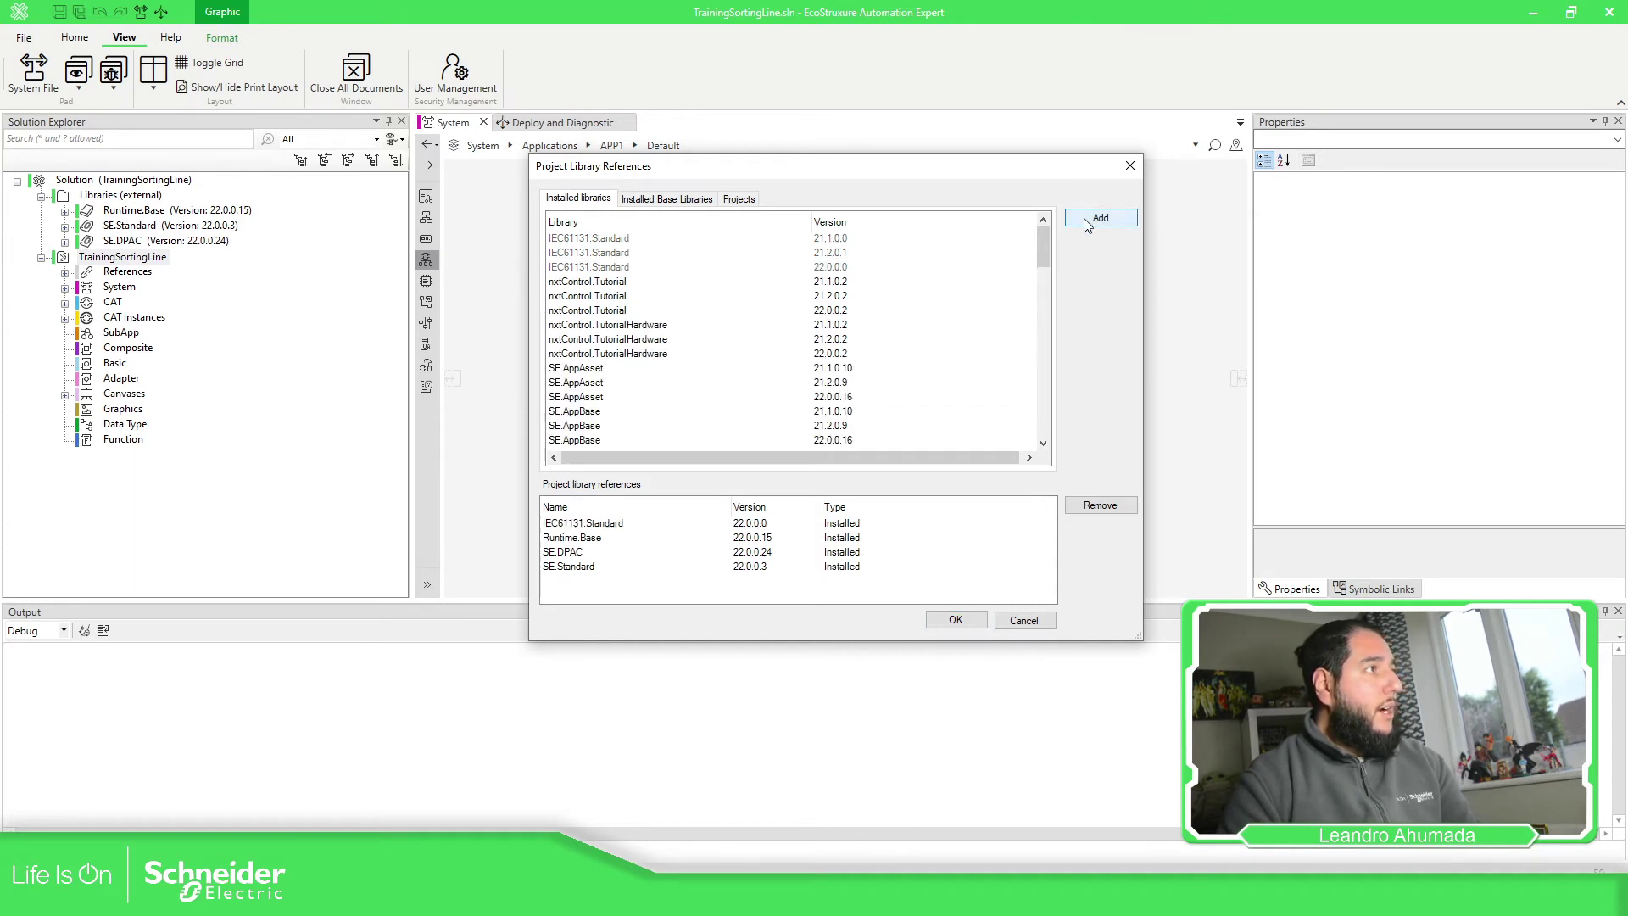
{"action": "left_click", "coordinate": [566, 527]}
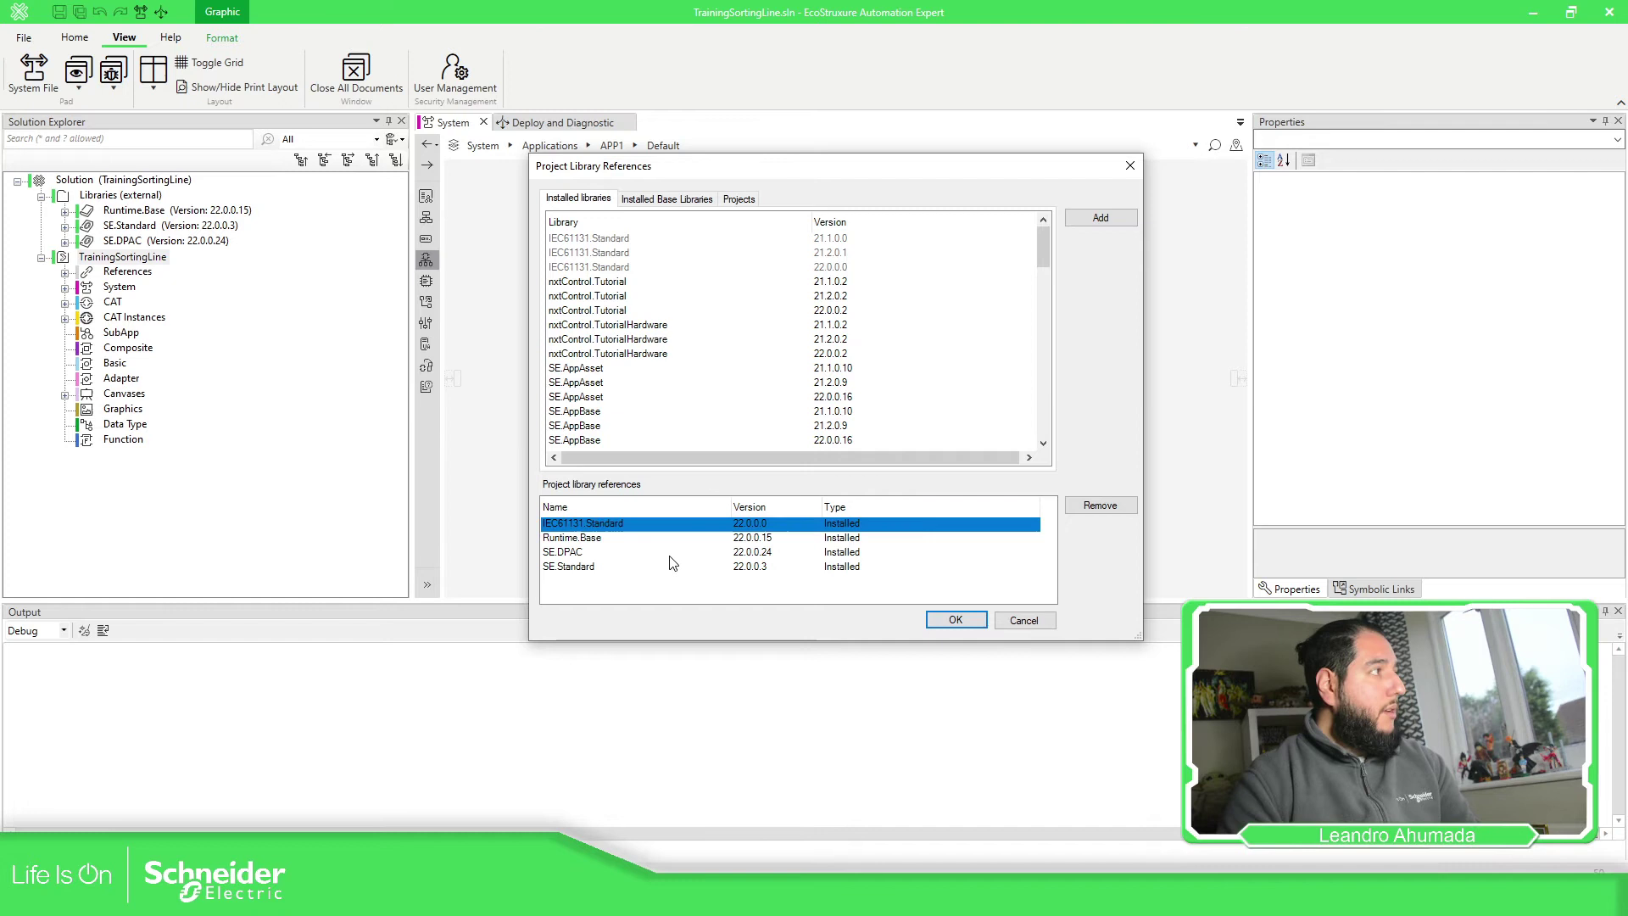
Add SE.AppBase and SE.AppCommonProcess, both version 22.0.0.16, to the project references
{"action": "scroll", "coordinate": [638, 294], "scroll_direction": "down", "scroll_amount": 1}
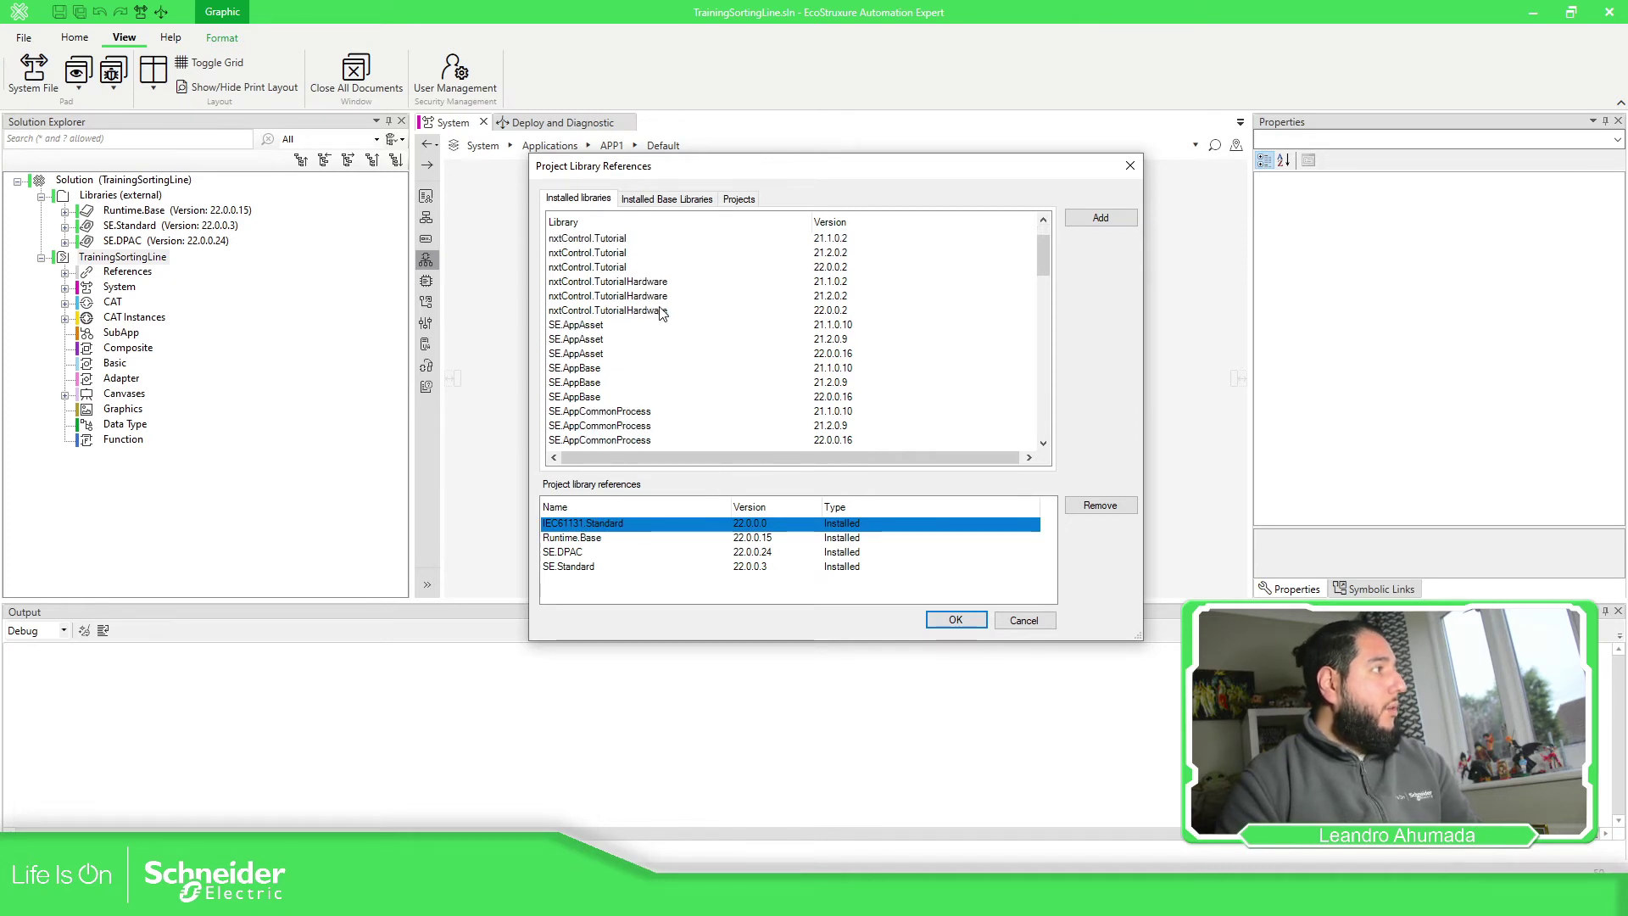
{"action": "left_click", "coordinate": [584, 397]}
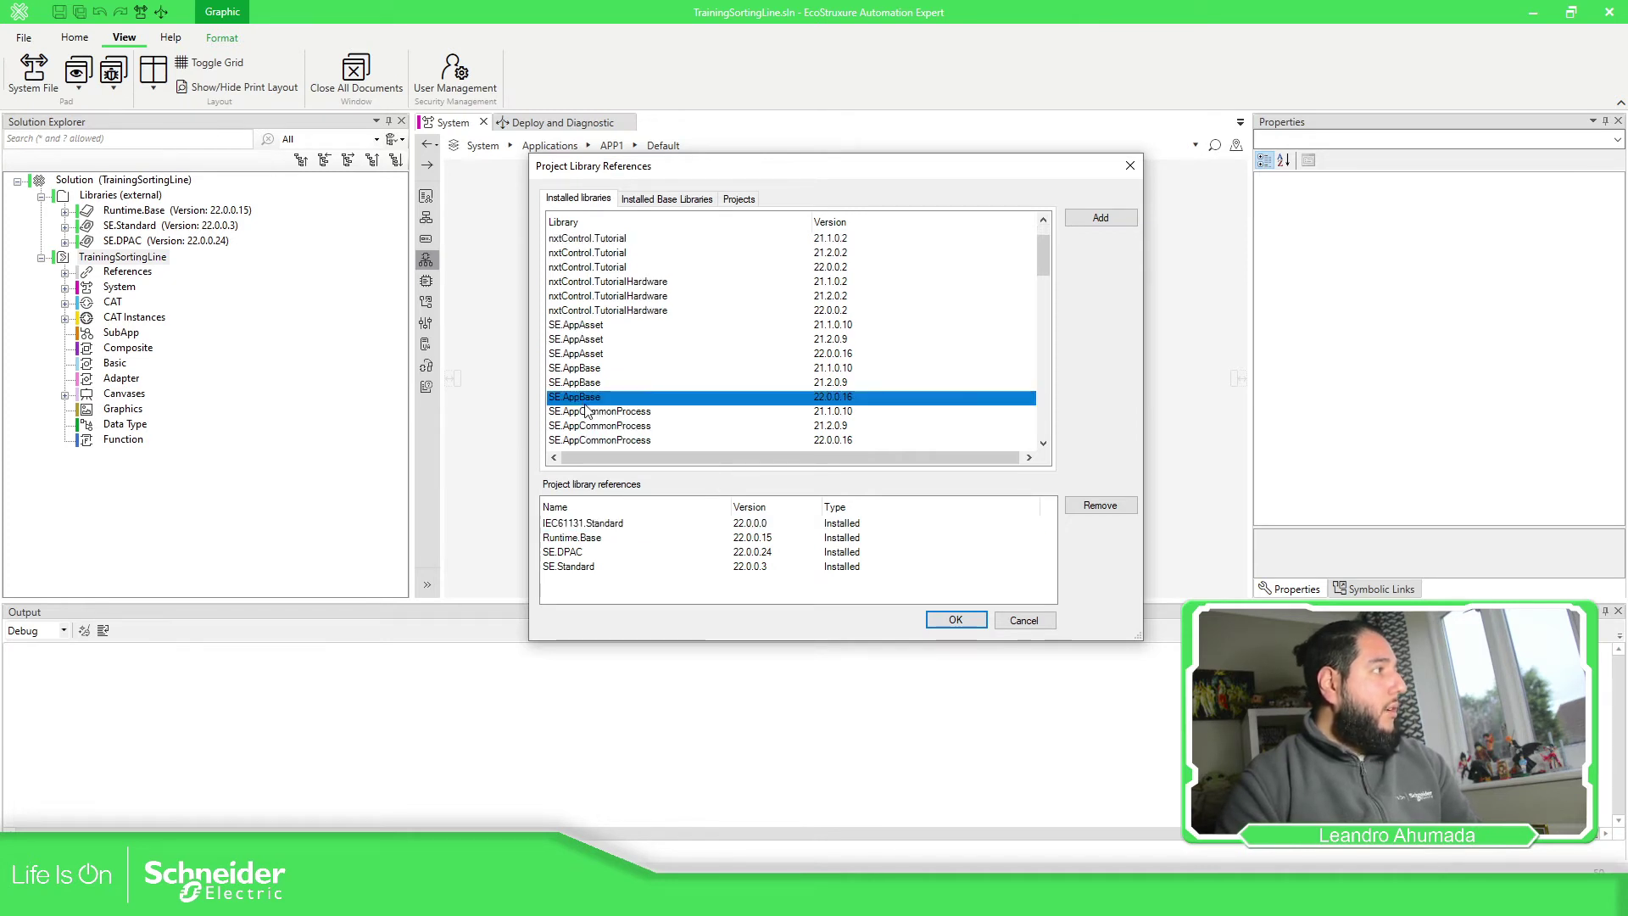
{"action": "left_click", "coordinate": [1100, 218]}
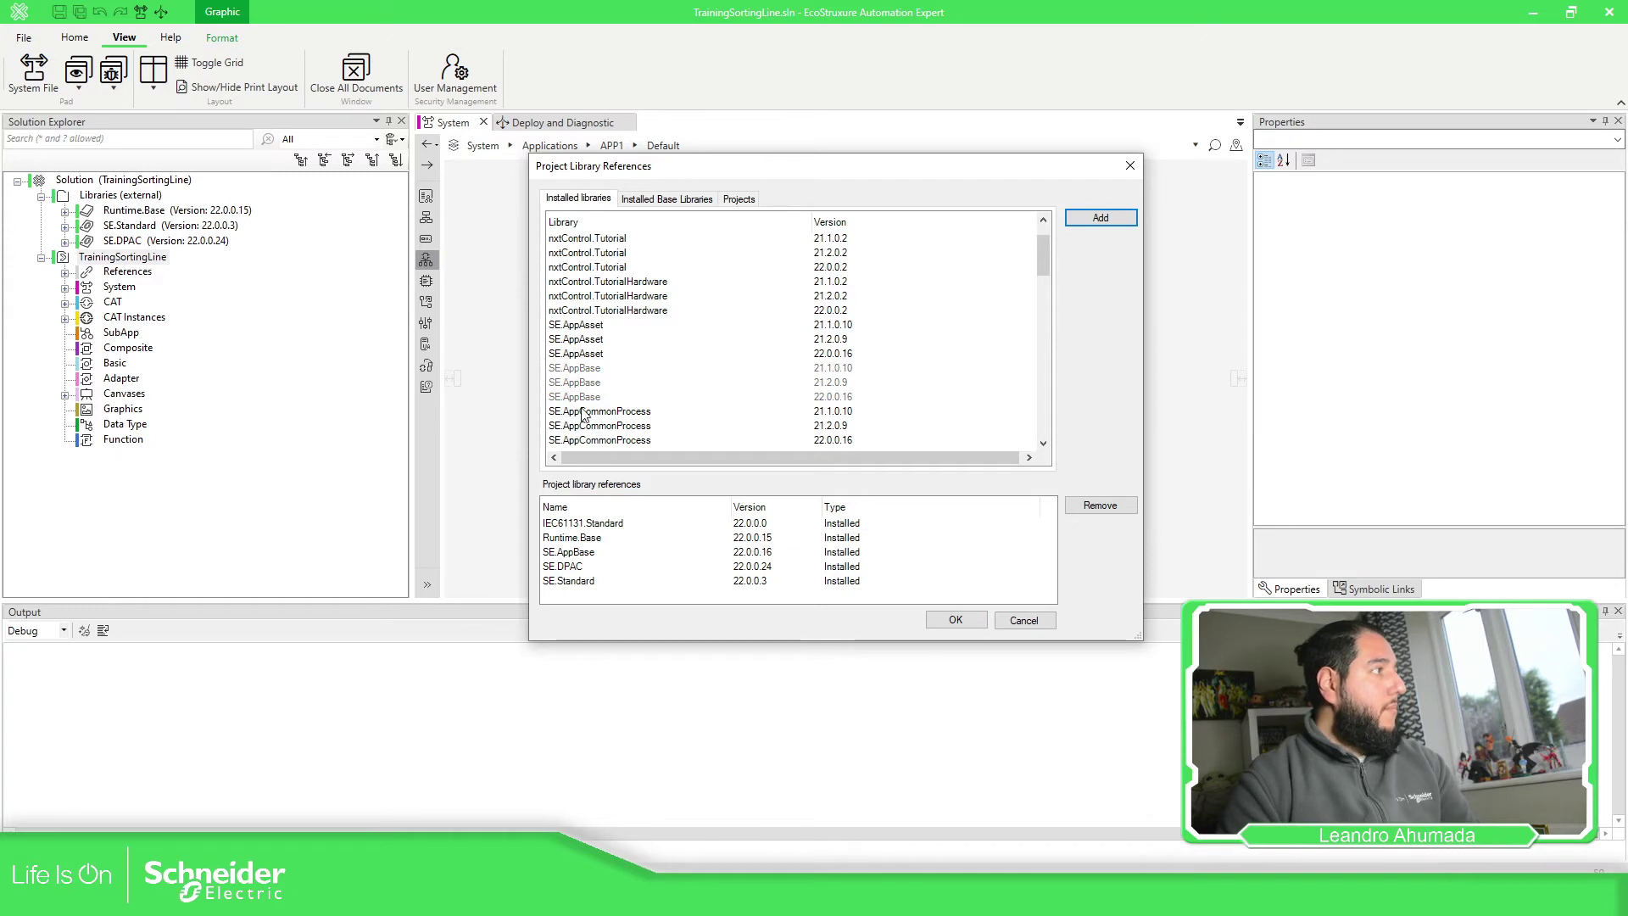
{"action": "left_click", "coordinate": [645, 396]}
{"action": "scroll", "coordinate": [658, 386], "scroll_direction": "down", "scroll_amount": 1}
{"action": "left_click", "coordinate": [618, 398]}
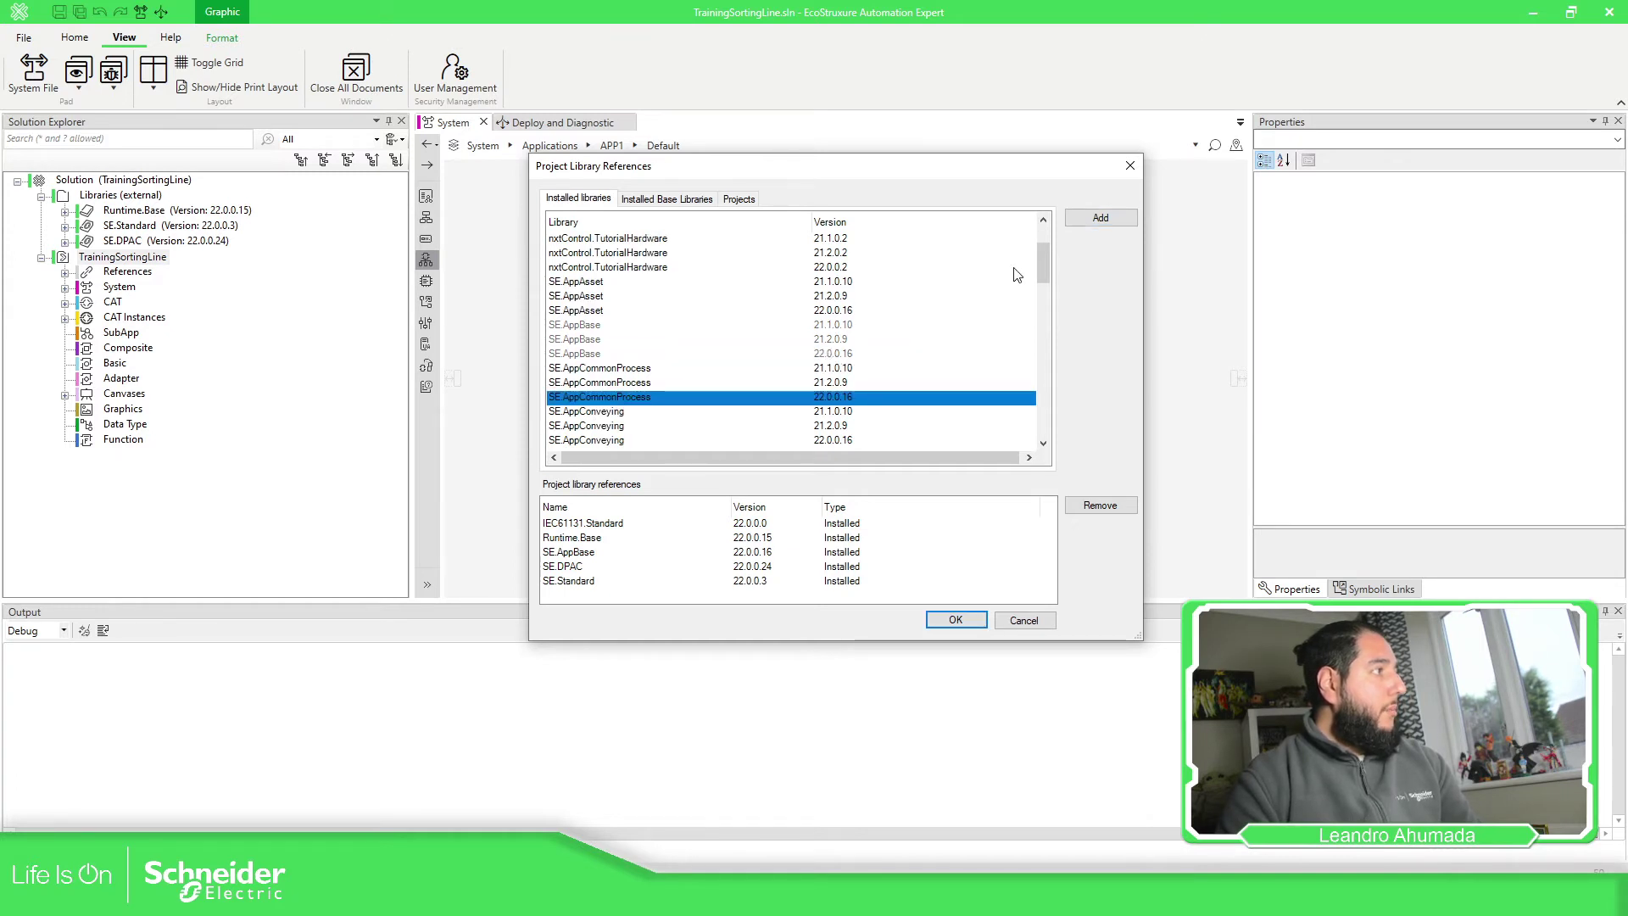
{"action": "left_click", "coordinate": [1099, 218]}
Add SE.IoTMx version 22.0.0.15 to the project references
{"action": "scroll", "coordinate": [678, 316], "scroll_direction": "down", "scroll_amount": 2}
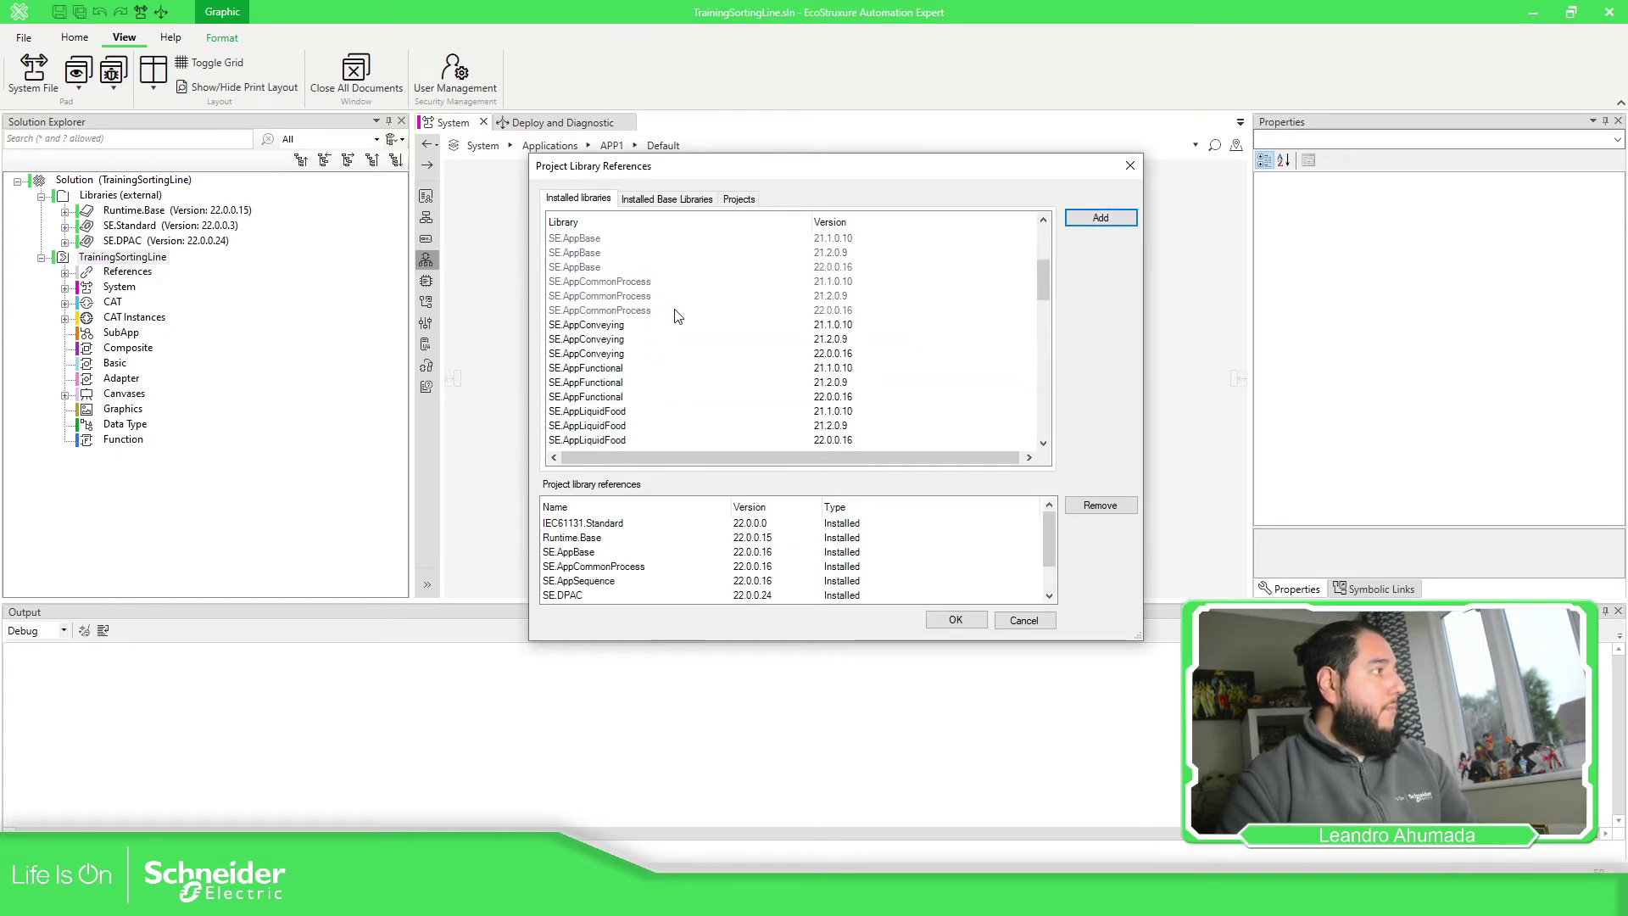
{"action": "scroll", "coordinate": [678, 317], "scroll_direction": "down", "scroll_amount": 12}
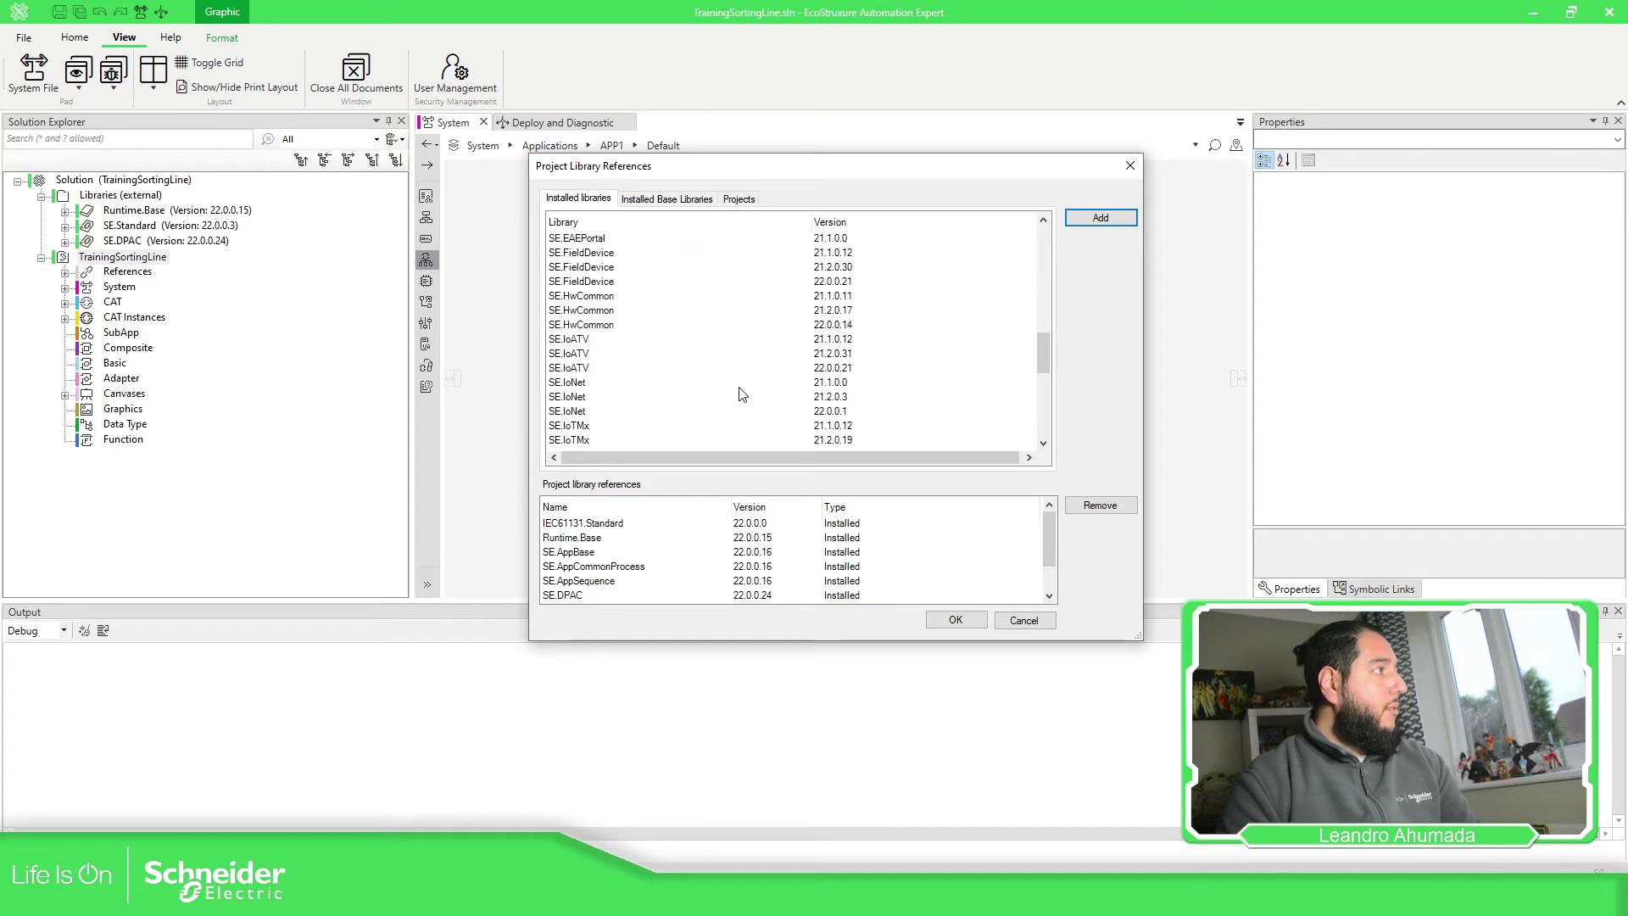
{"action": "scroll", "coordinate": [742, 396], "scroll_direction": "down", "scroll_amount": 2}
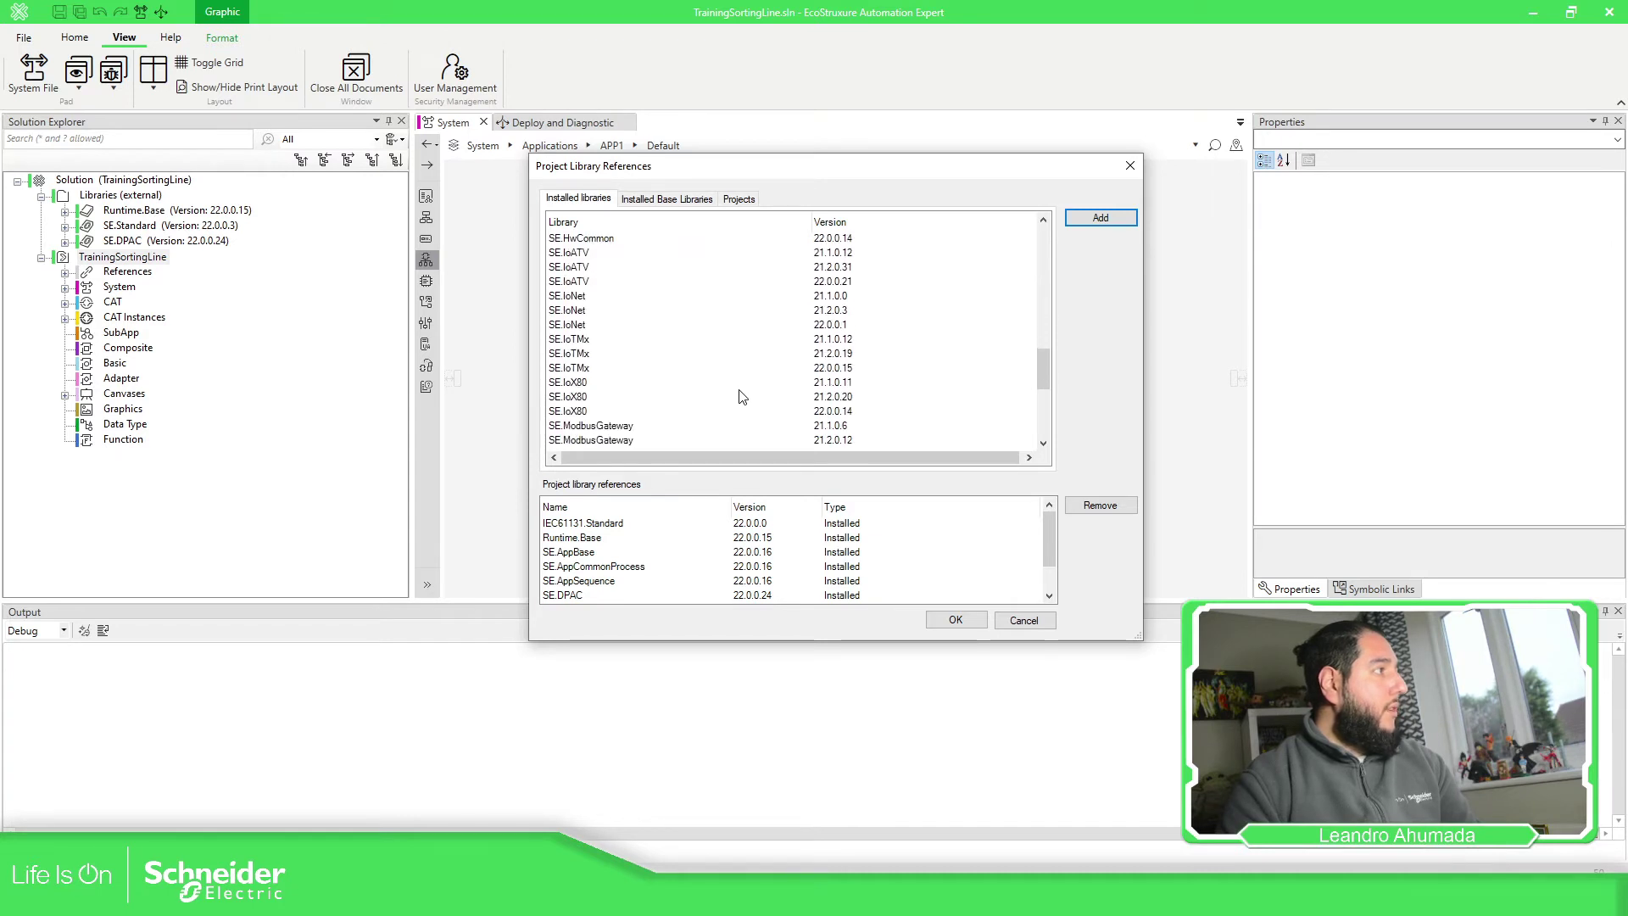
{"action": "left_click", "coordinate": [585, 370]}
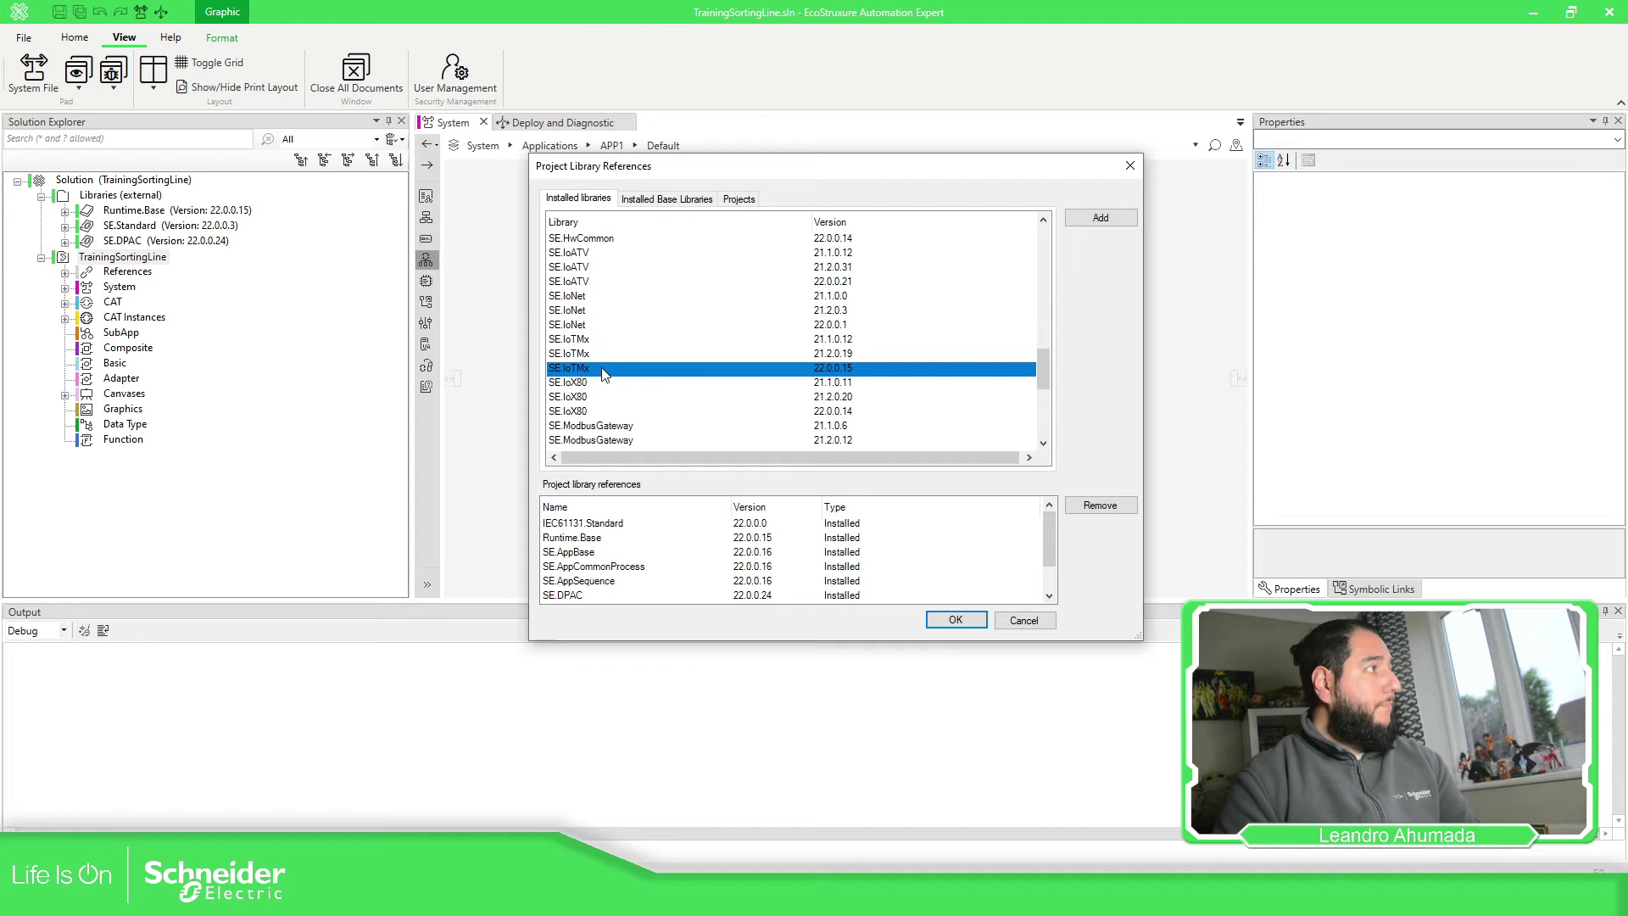
{"action": "left_click", "coordinate": [1090, 220]}
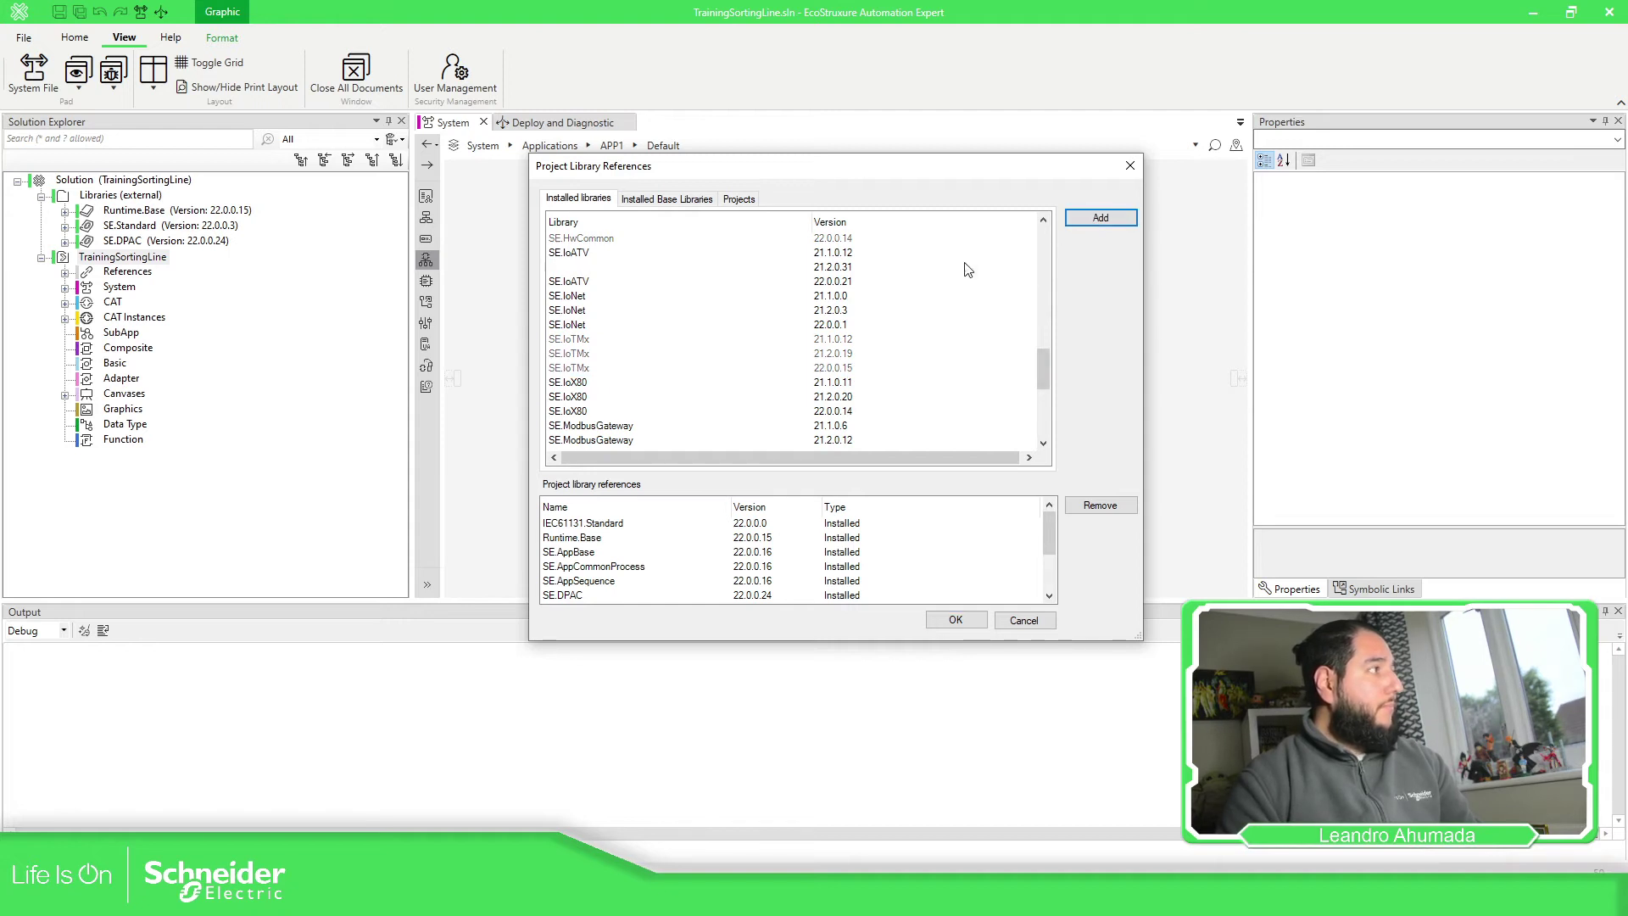
{"action": "scroll", "coordinate": [617, 378], "scroll_direction": "down", "scroll_amount": 1}
{"action": "scroll", "coordinate": [654, 305], "scroll_direction": "down", "scroll_amount": 5}
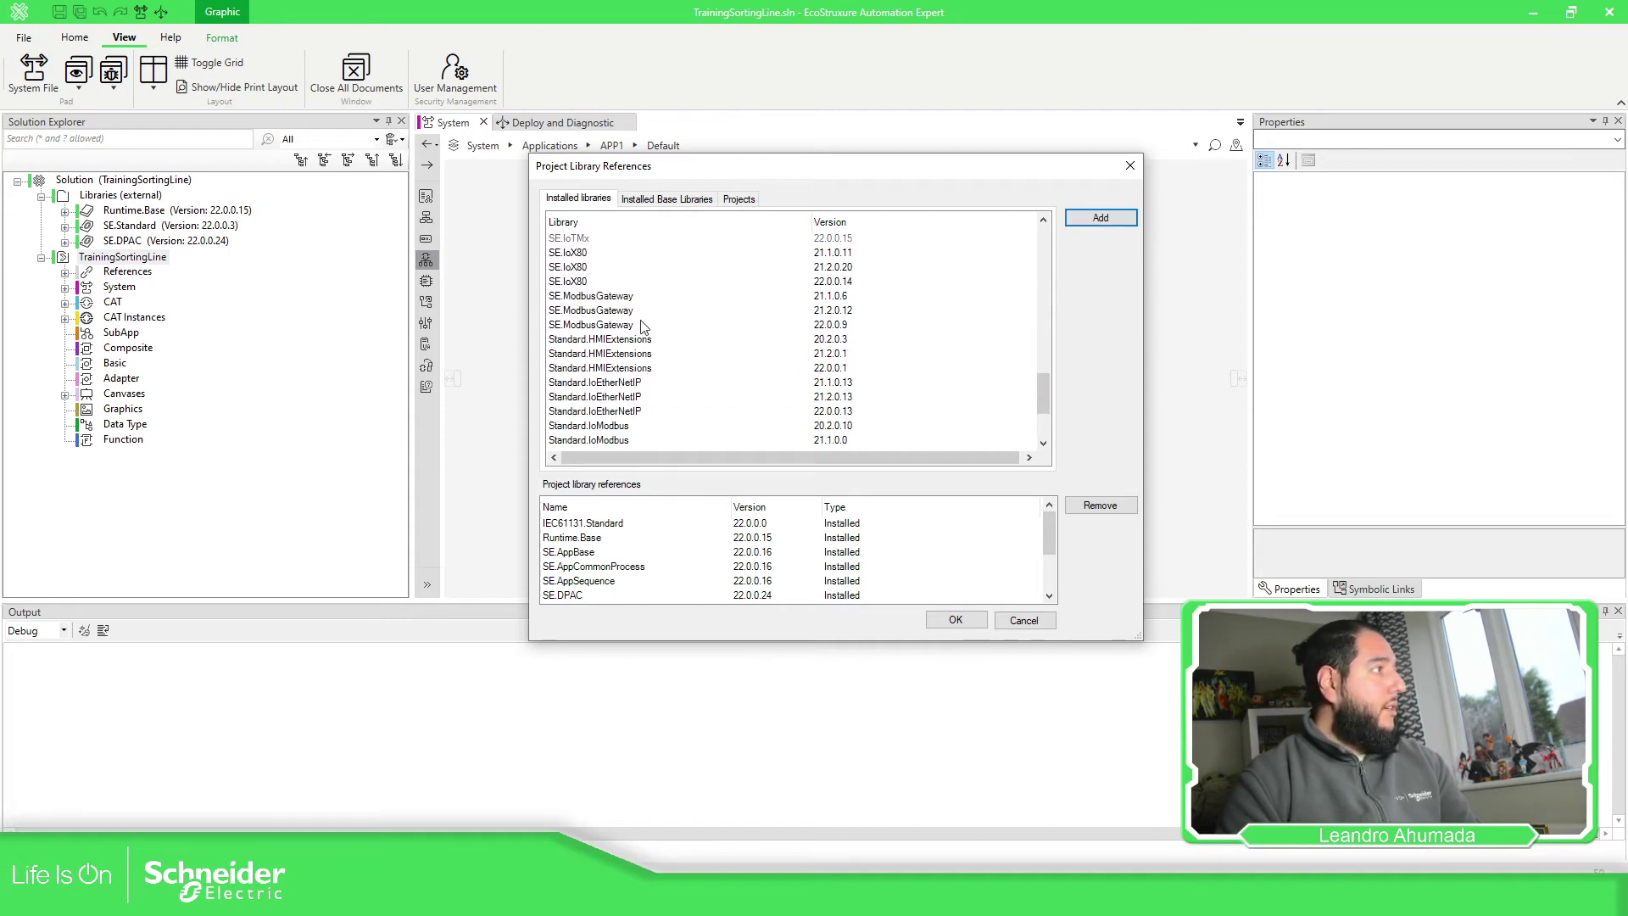
{"action": "left_click", "coordinate": [685, 897]}
Tick IEC61131.Standard, SE.IoTMx, SE.AppBase and SE.AppCommonProcess in red on the Practice slide
{"action": "left_click", "coordinate": [694, 856]}
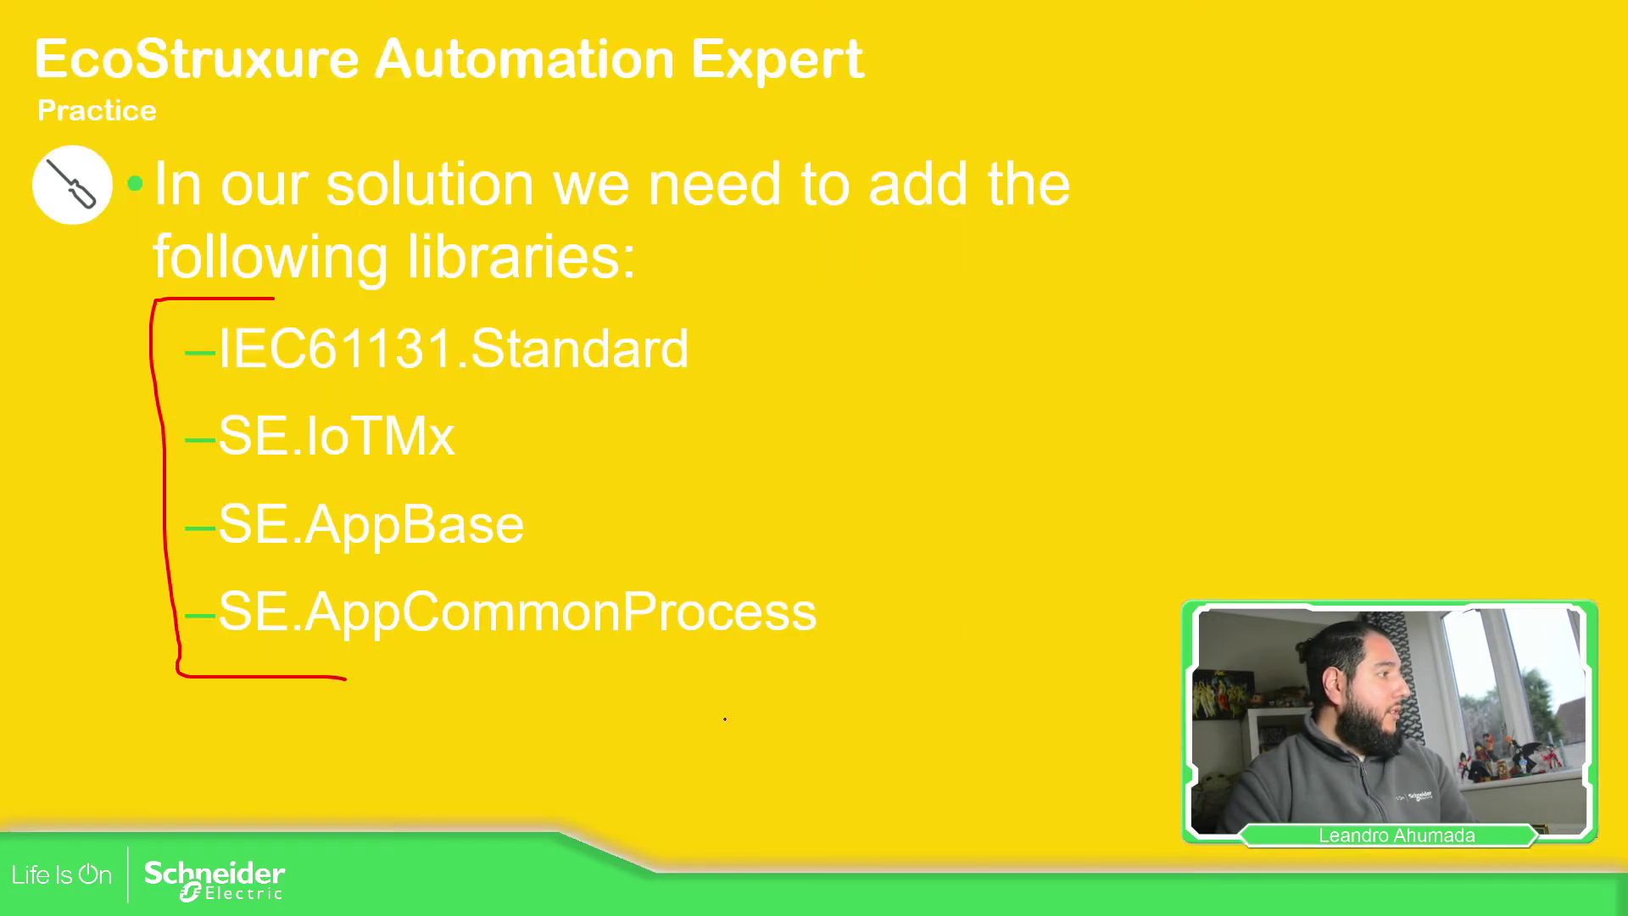
{"action": "left_click_drag", "start_coordinate": [721, 342], "coordinate": [786, 312]}
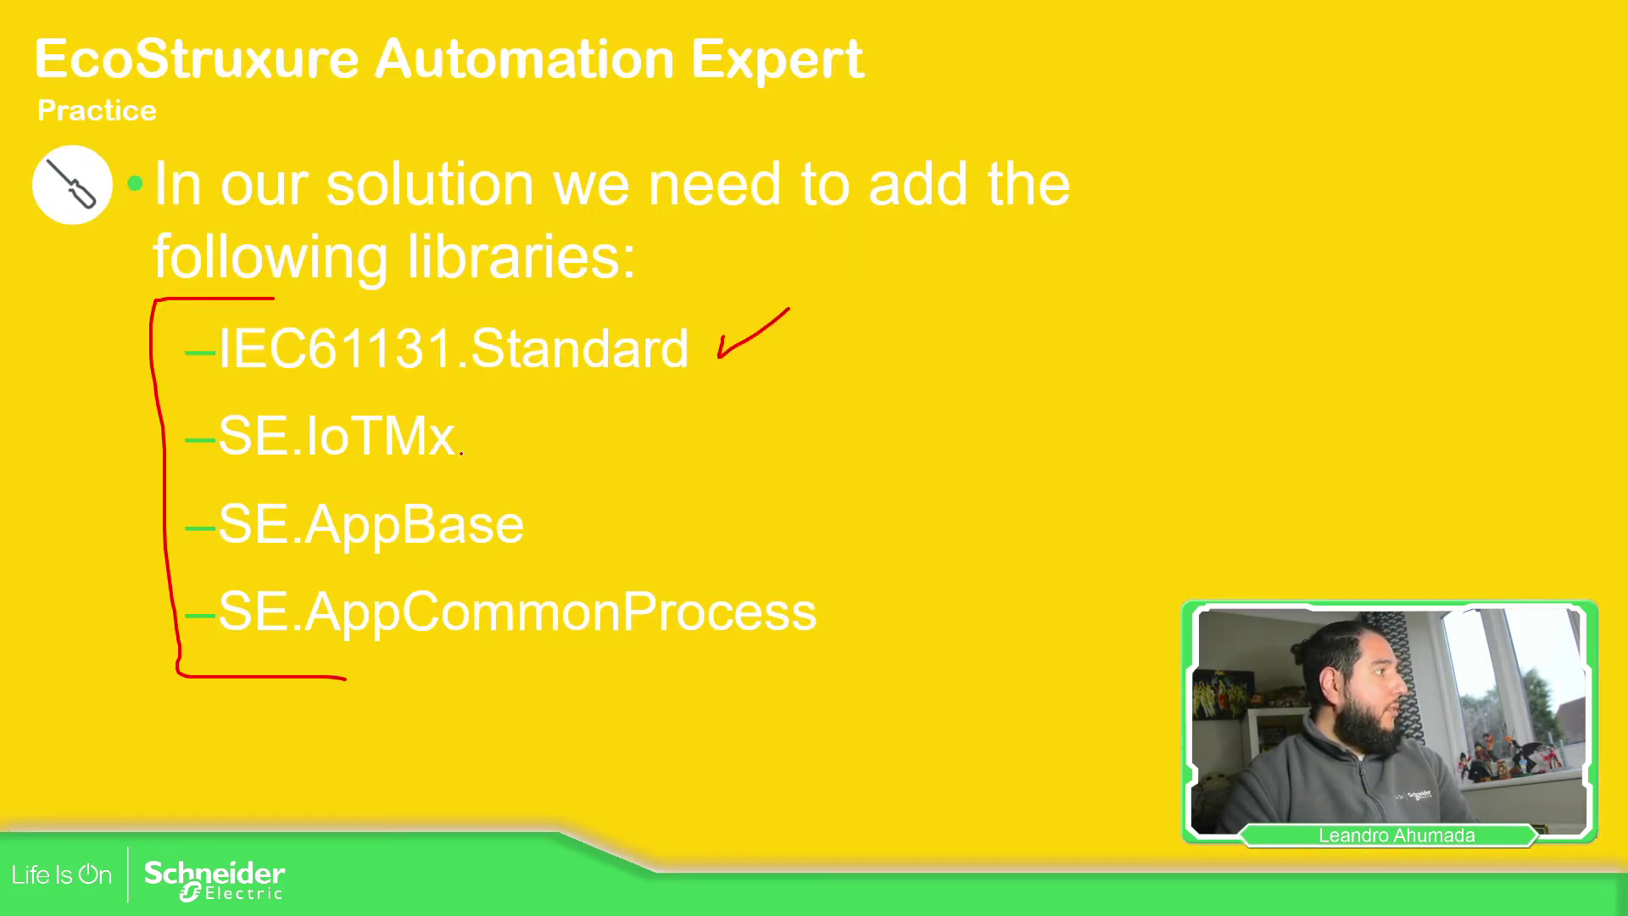
{"action": "mouse_move", "coordinate": [472, 437]}
{"action": "left_mouse_down"}
{"action": "mouse_move", "coordinate": [473, 455]}
{"action": "mouse_move", "coordinate": [539, 426]}
{"action": "left_mouse_up"}
{"action": "left_click_drag", "start_coordinate": [561, 518], "coordinate": [608, 517]}
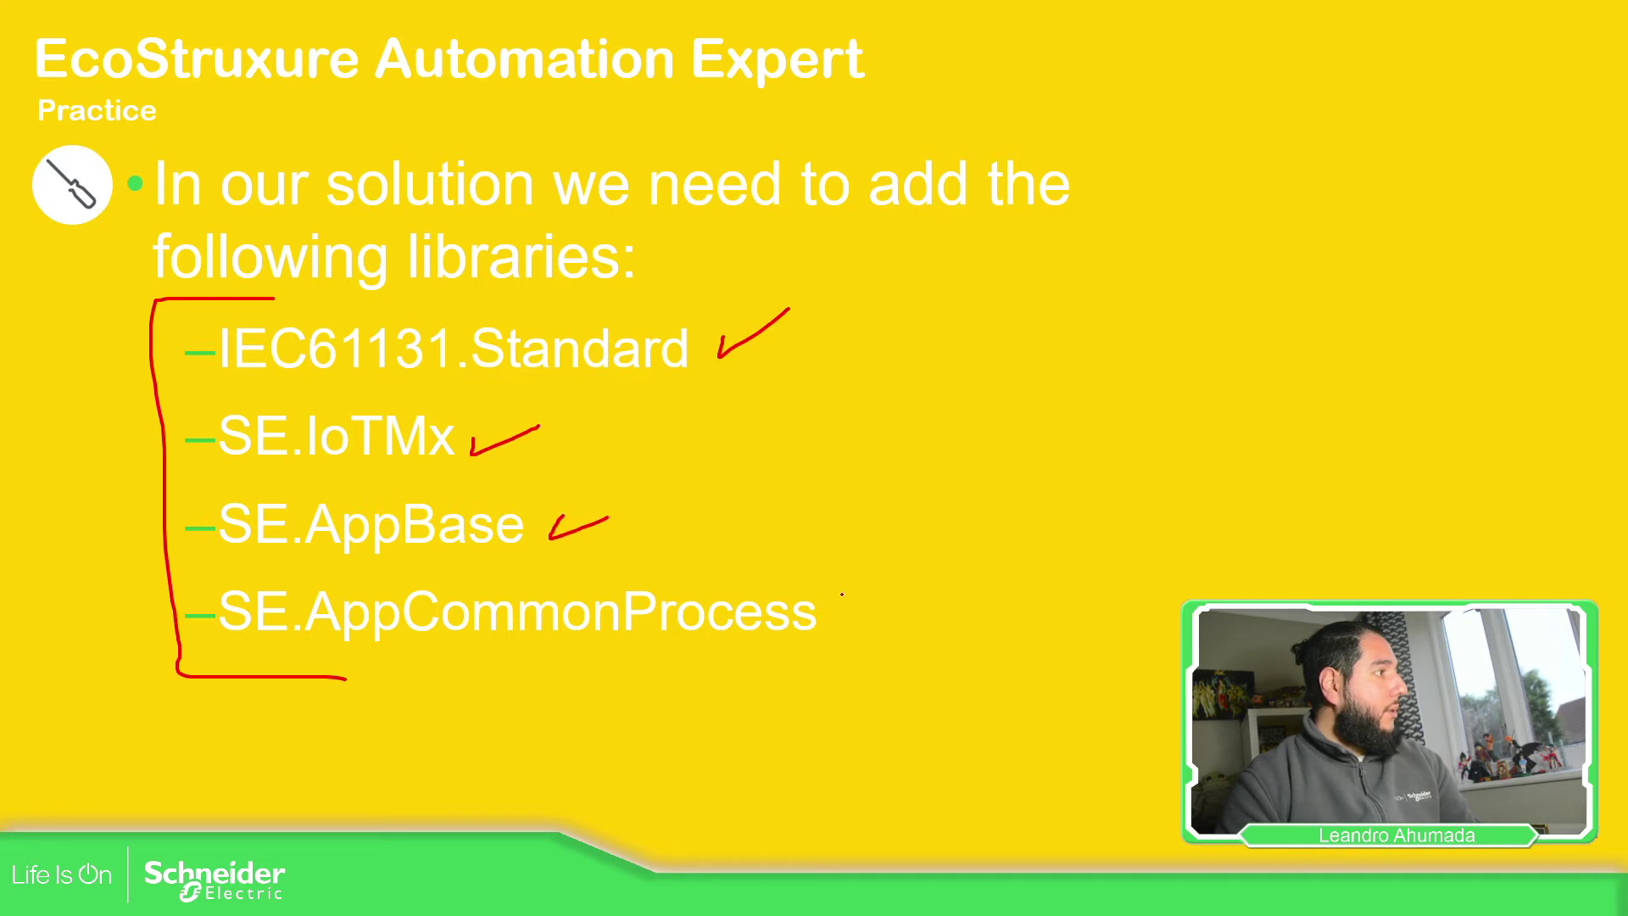
{"action": "left_click_drag", "start_coordinate": [833, 598], "coordinate": [918, 568]}
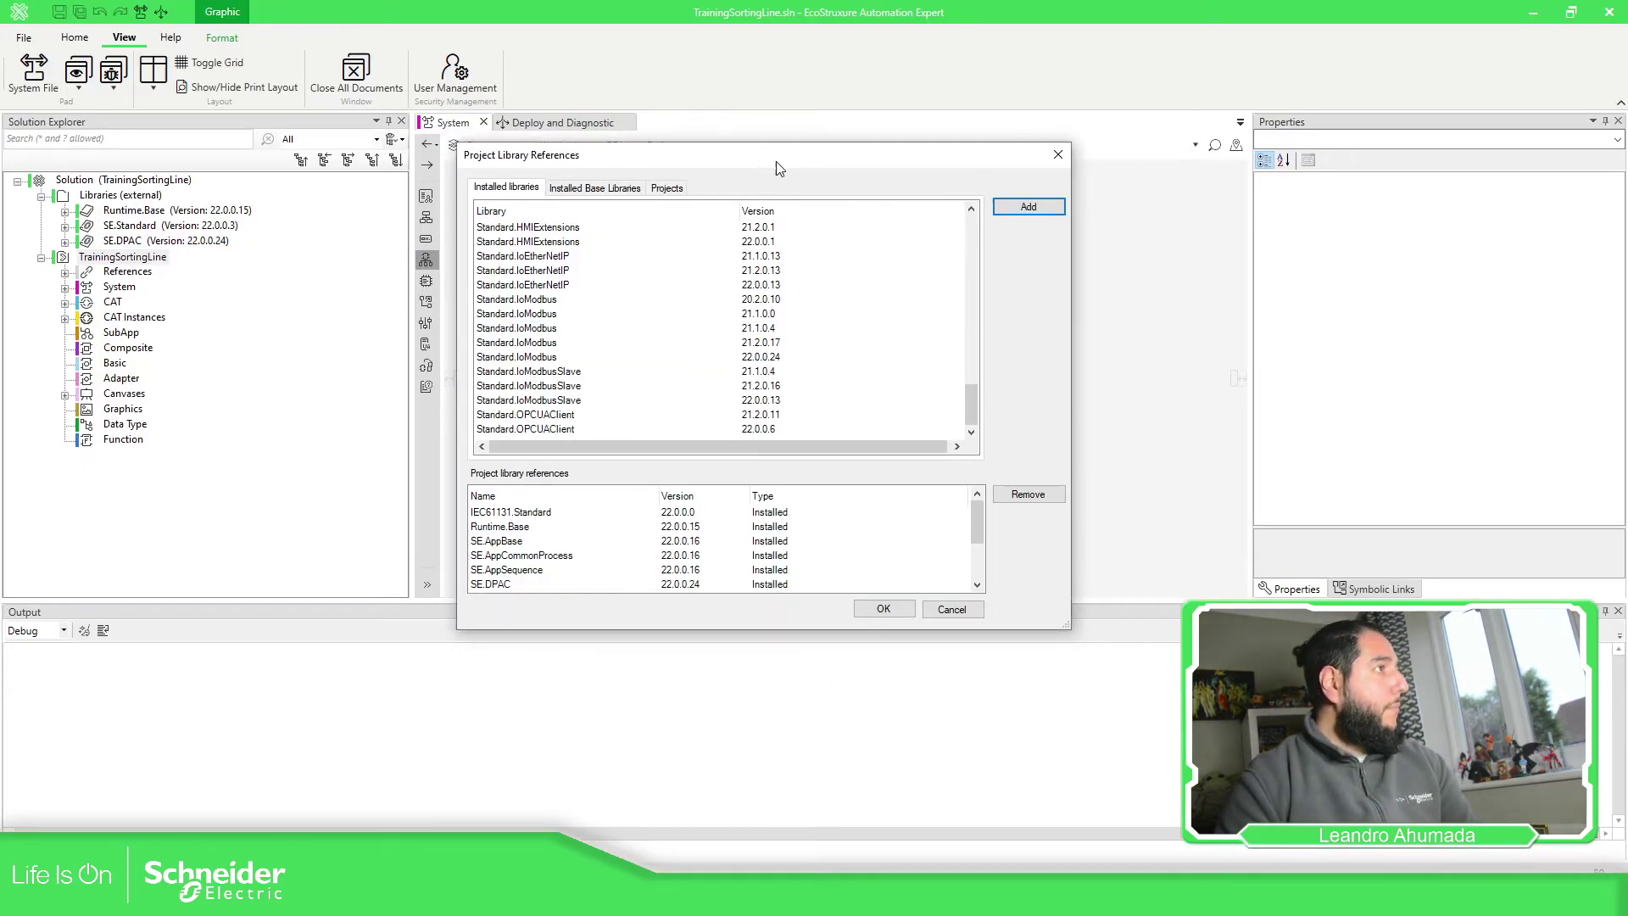
Review the reference list, check IEC61131.Standard, and apply the library references with OK
{"action": "left_click_drag", "start_coordinate": [776, 161], "coordinate": [760, 161]}
{"action": "scroll", "coordinate": [551, 534], "scroll_direction": "down", "scroll_amount": 2}
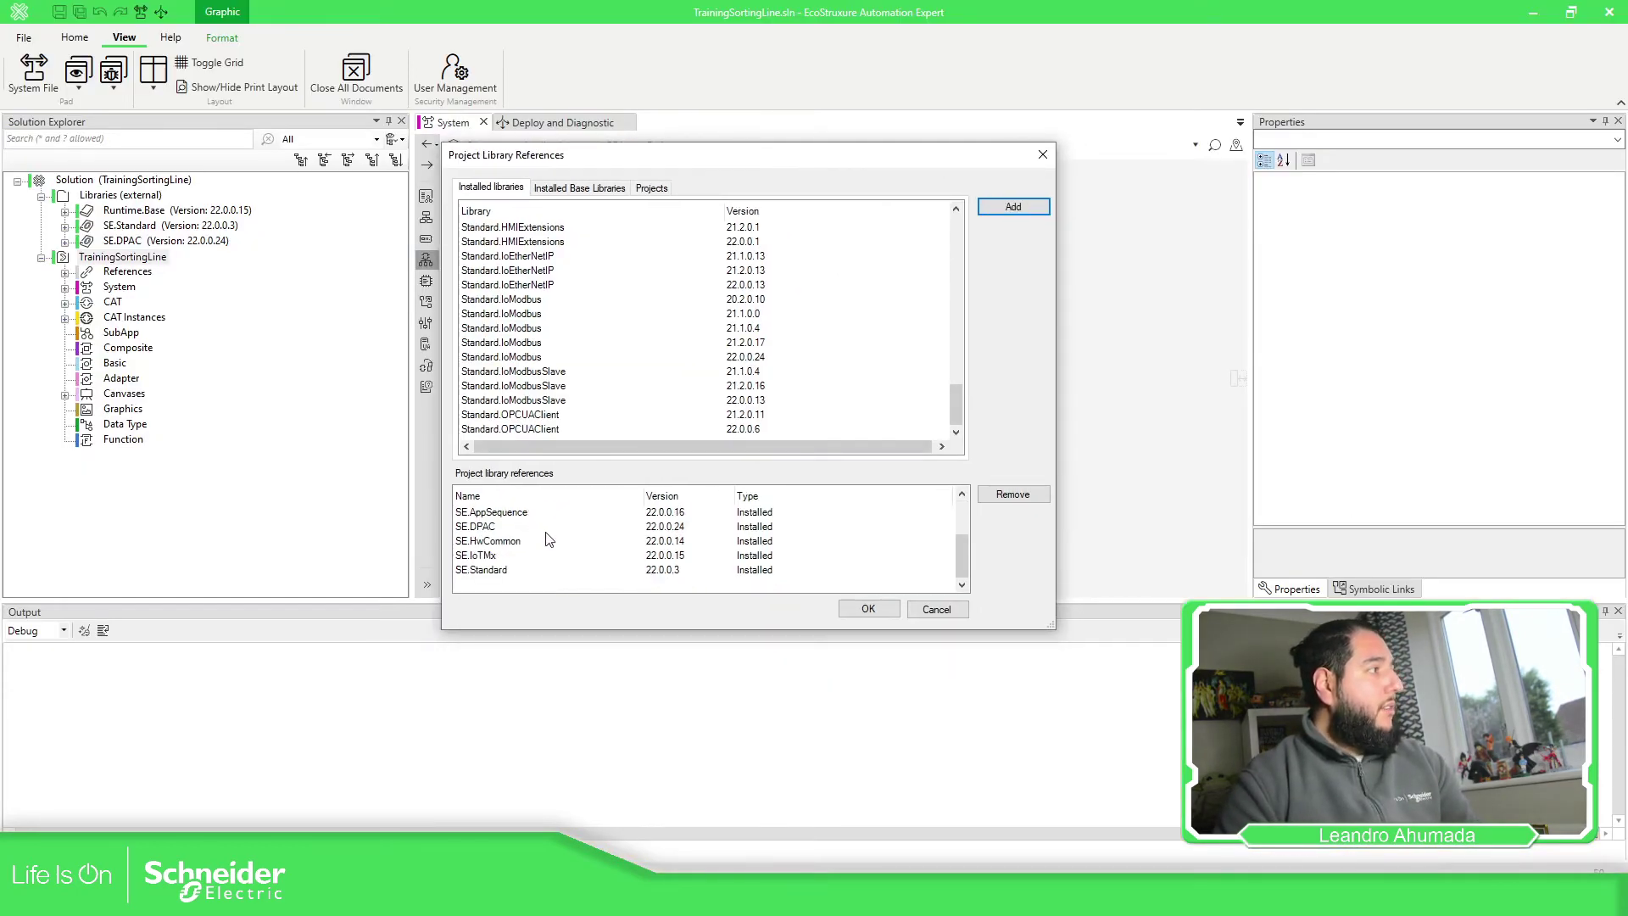
{"action": "scroll", "coordinate": [548, 539], "scroll_direction": "up", "scroll_amount": 2}
{"action": "scroll", "coordinate": [551, 540], "scroll_direction": "down", "scroll_amount": 2}
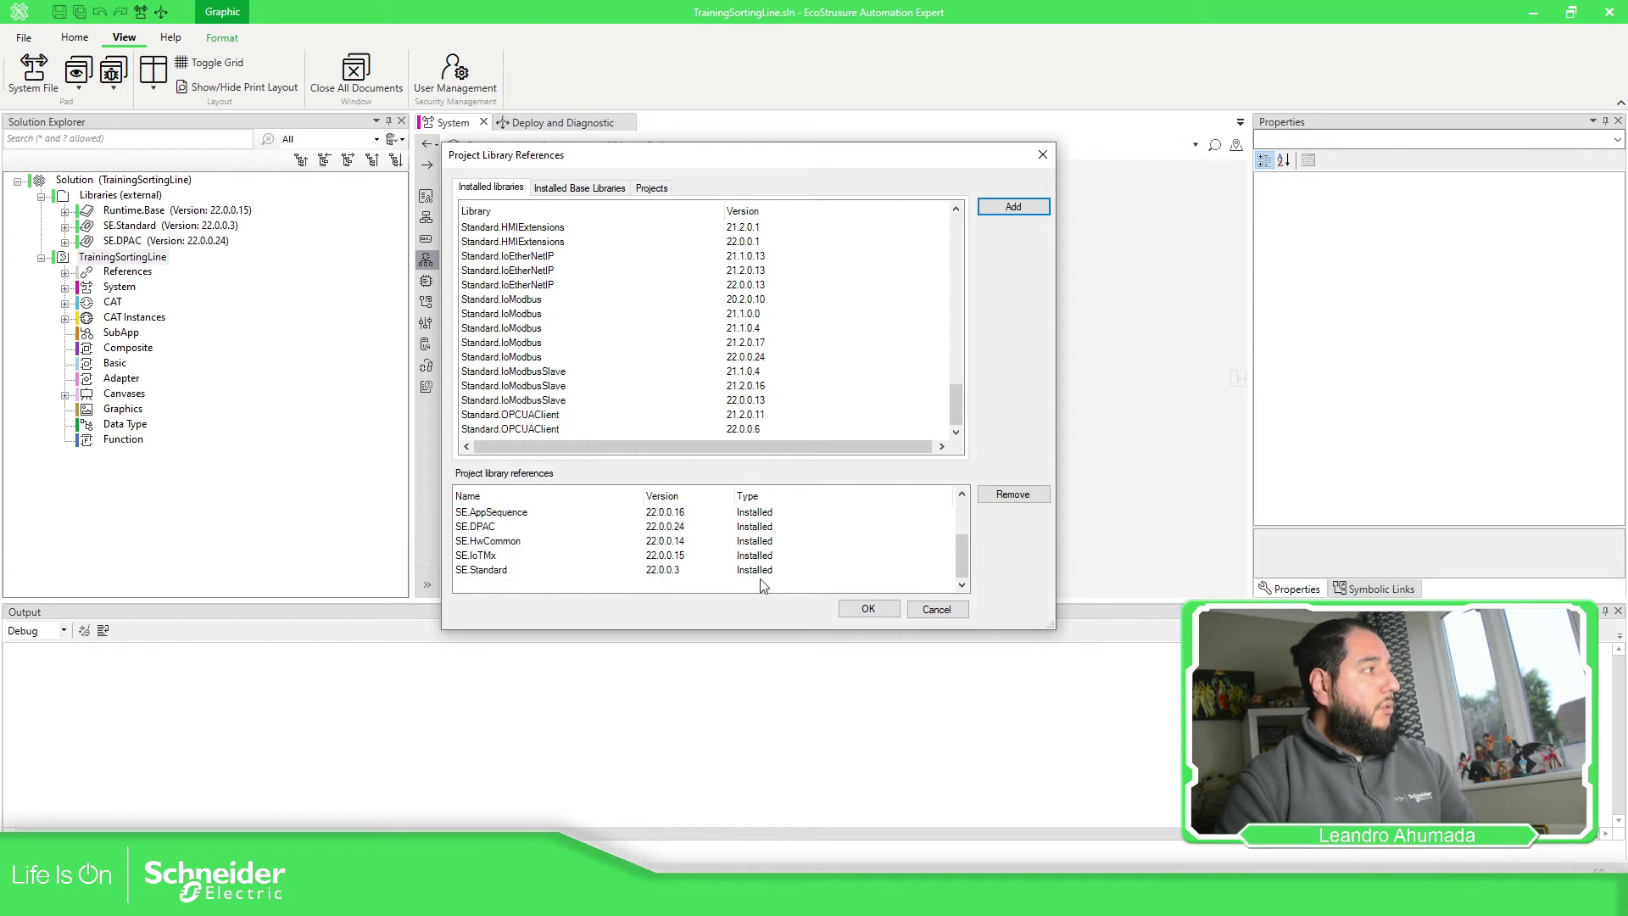
{"action": "scroll", "coordinate": [500, 521], "scroll_direction": "up", "scroll_amount": 2}
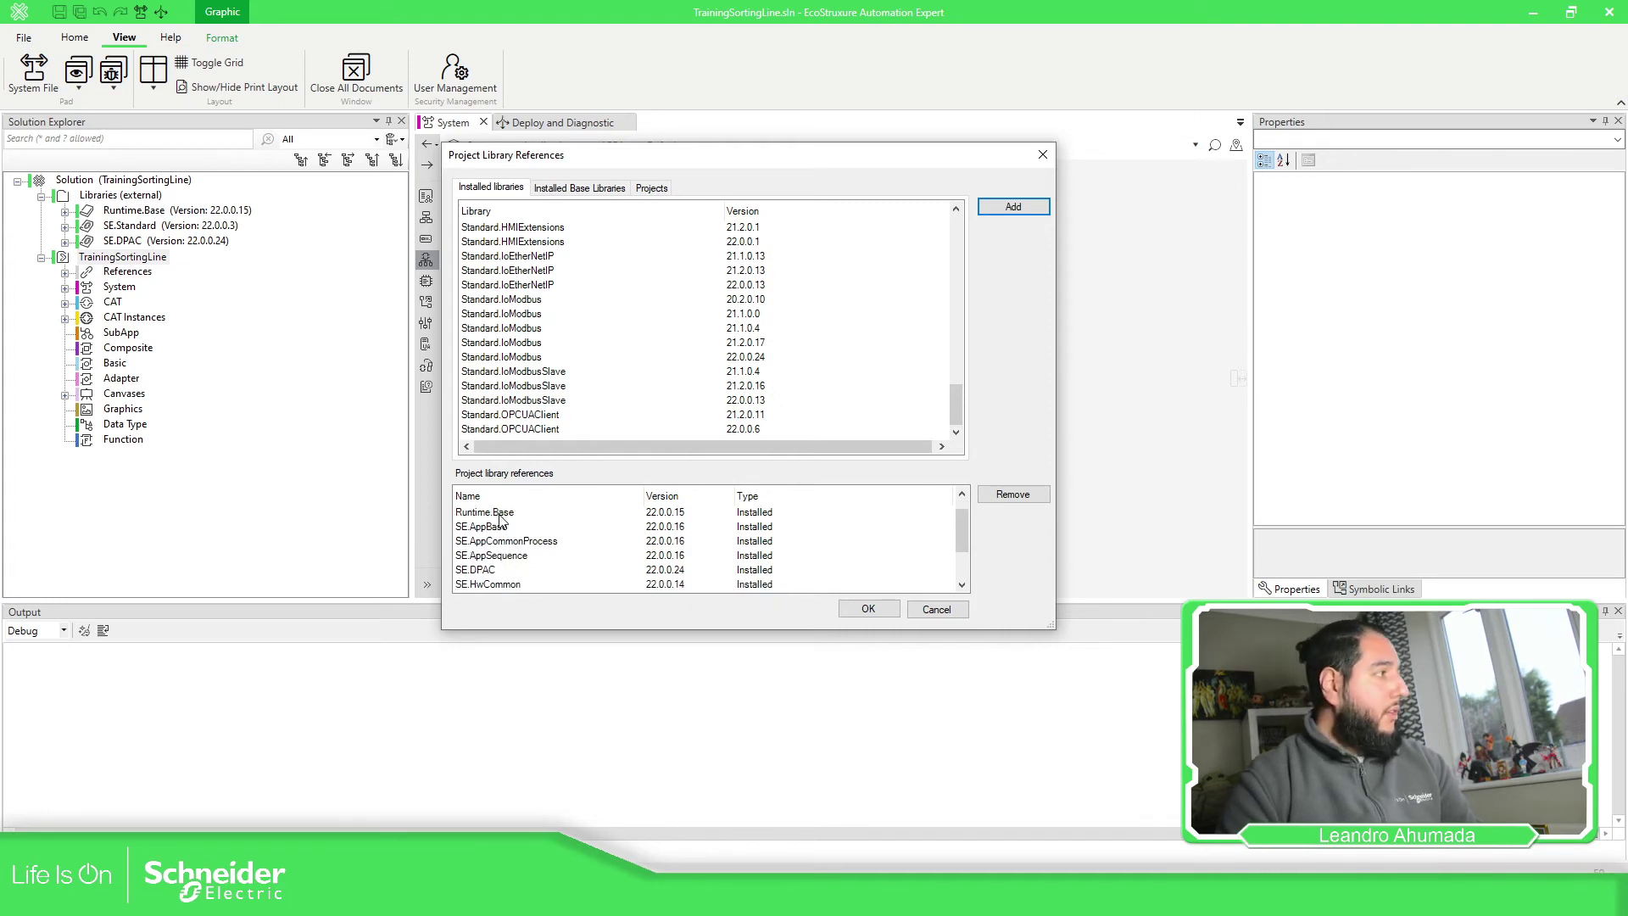
{"action": "scroll", "coordinate": [504, 524], "scroll_direction": "down", "scroll_amount": 2}
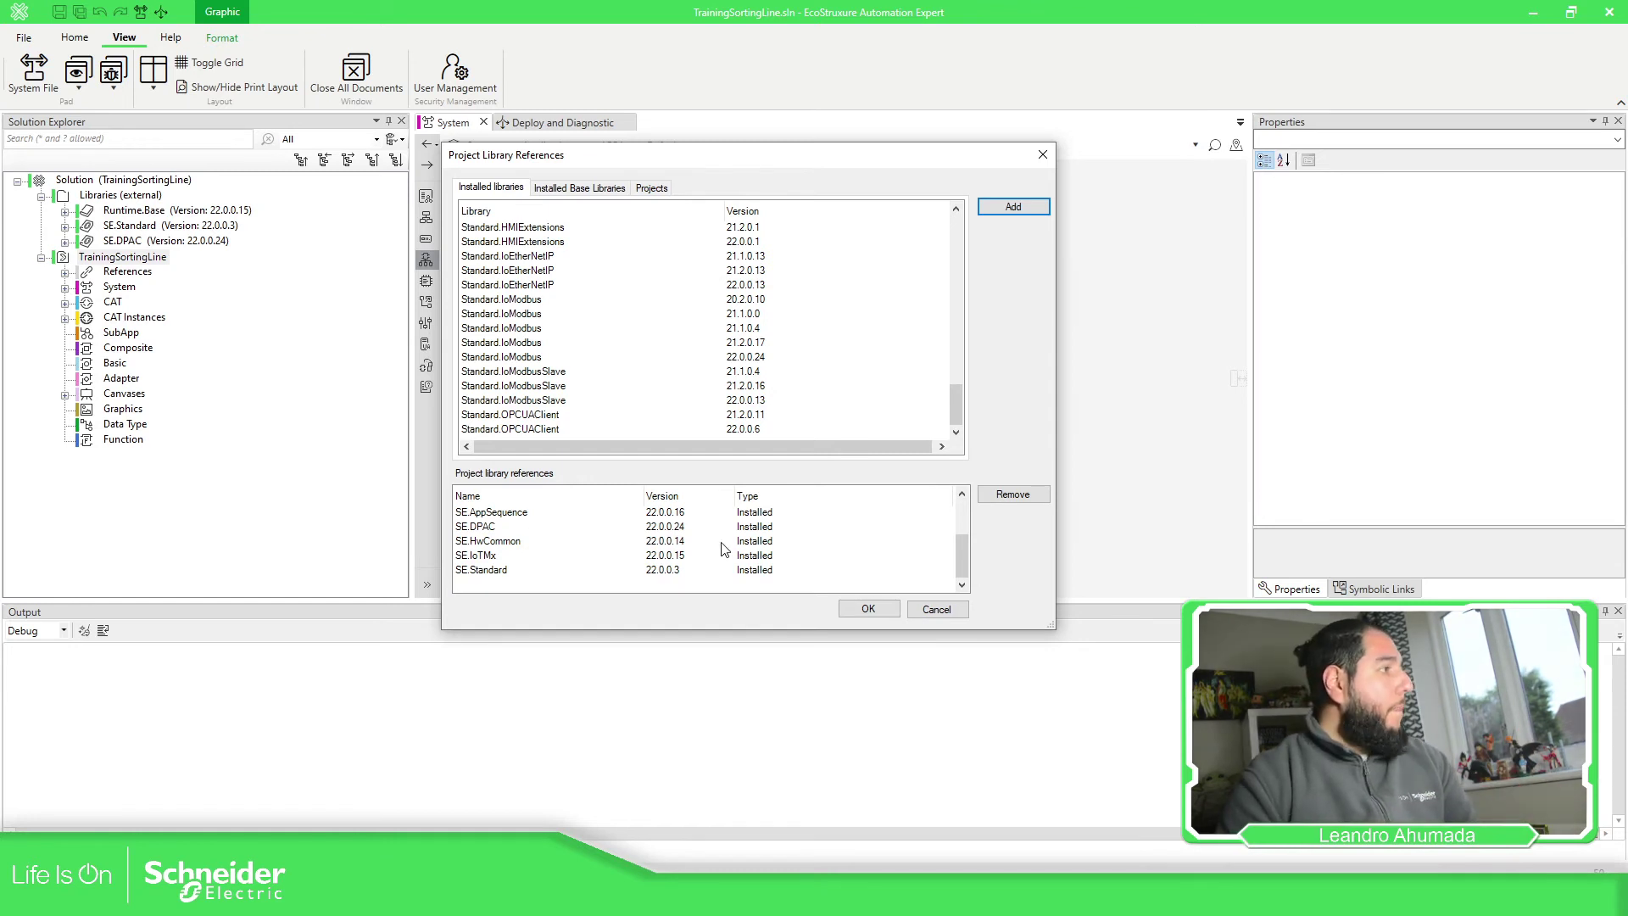
{"action": "scroll", "coordinate": [555, 547], "scroll_direction": "up", "scroll_amount": 2}
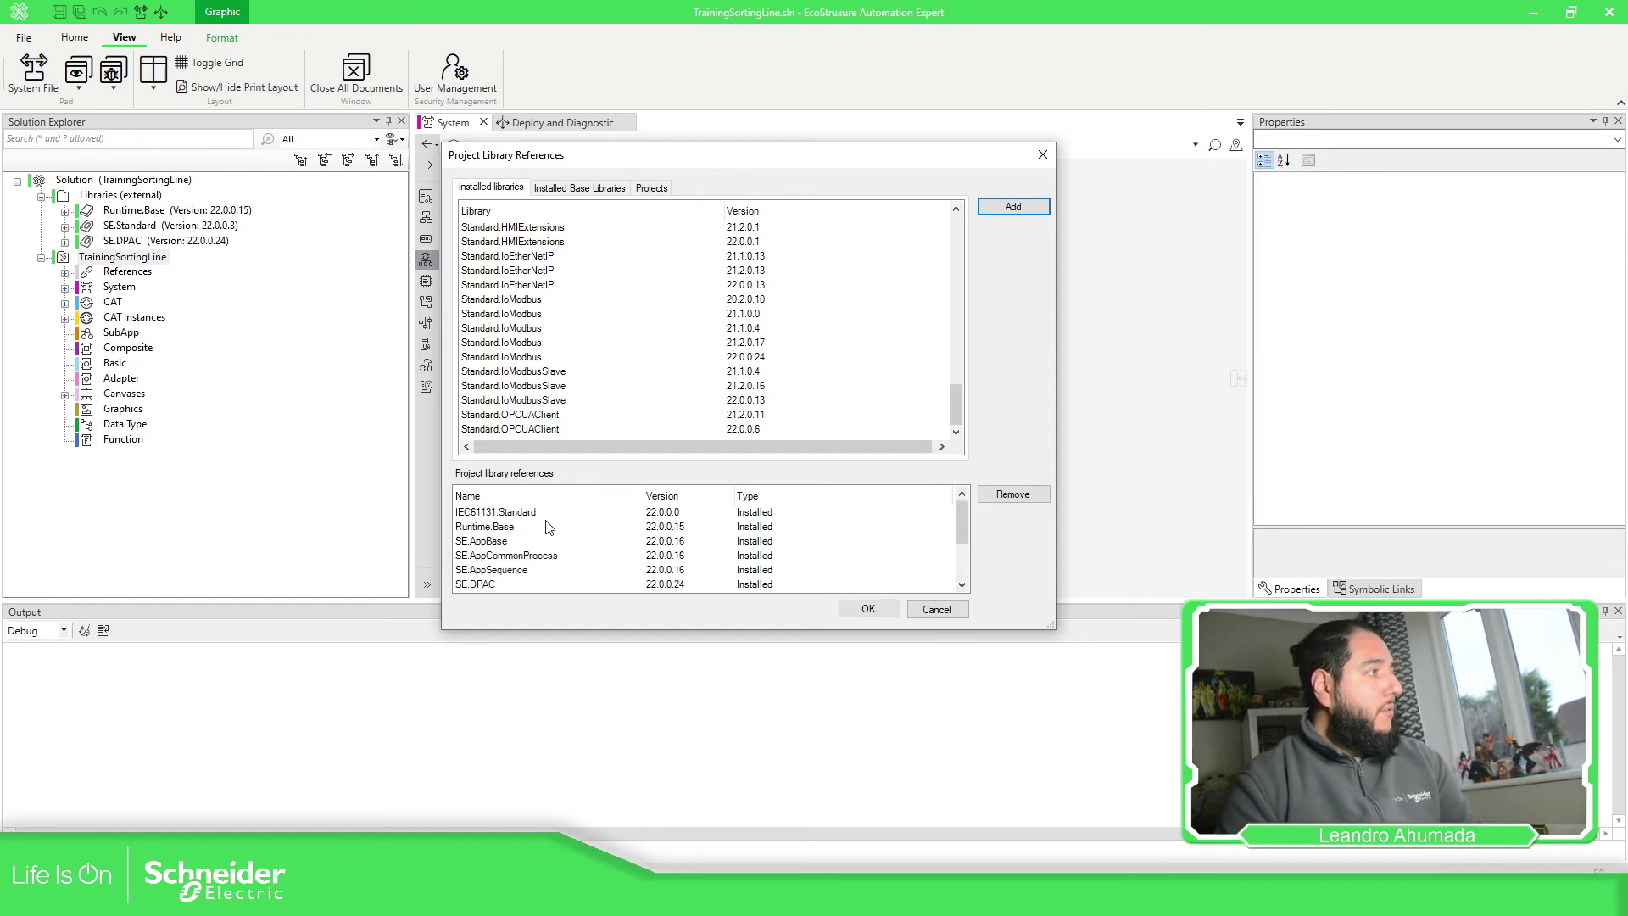
{"action": "left_click", "coordinate": [543, 513]}
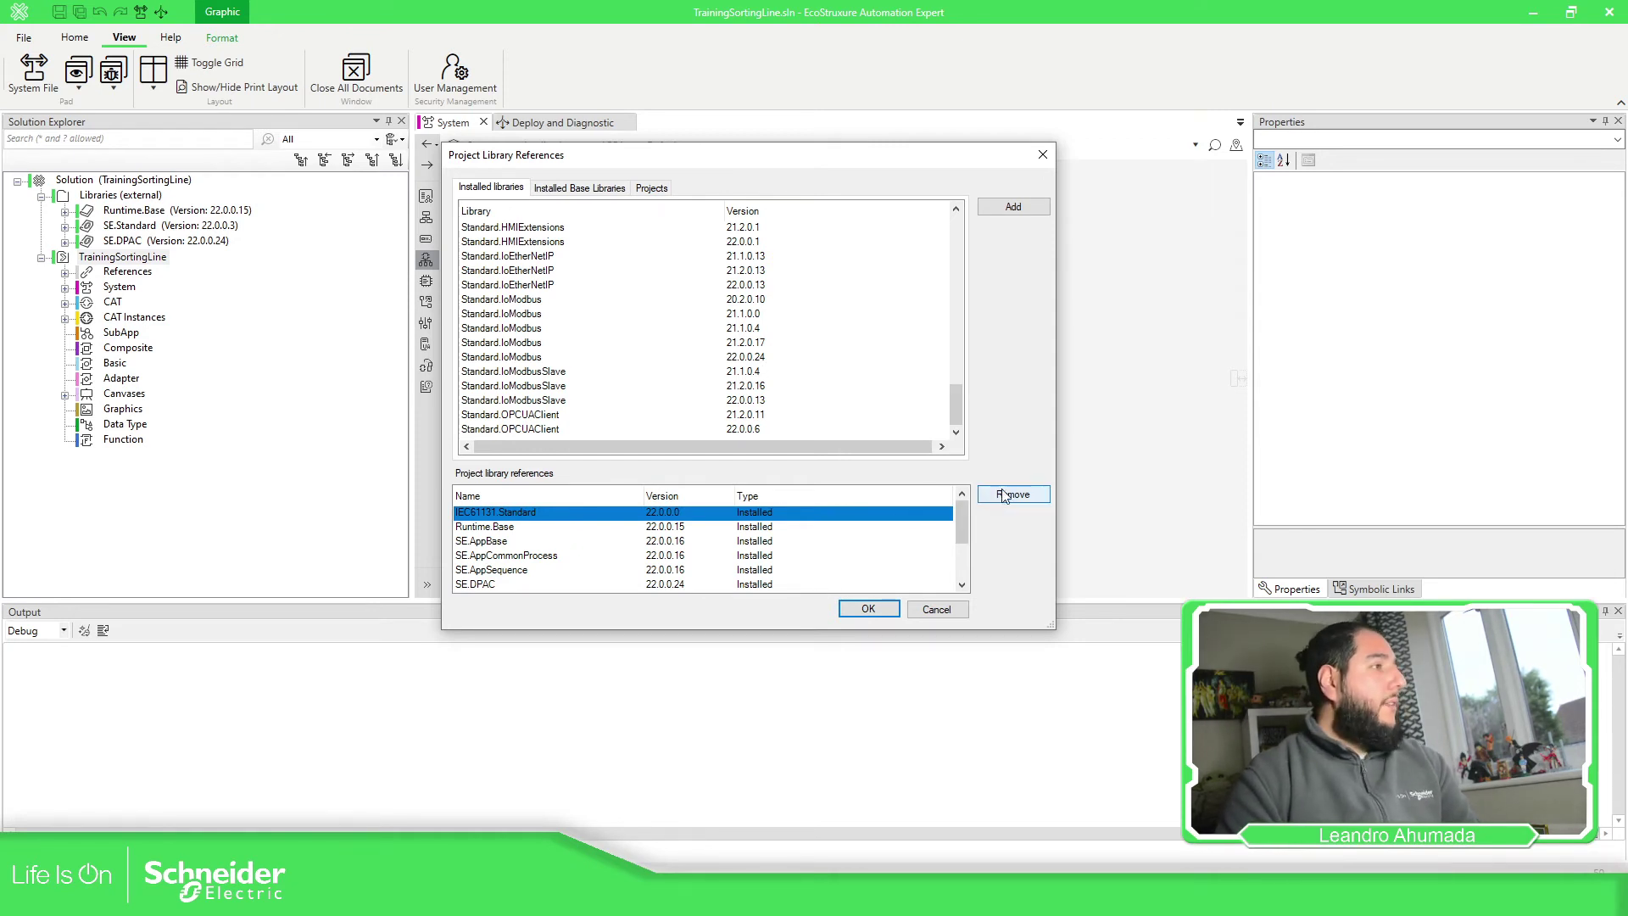
{"action": "left_click", "coordinate": [881, 610]}
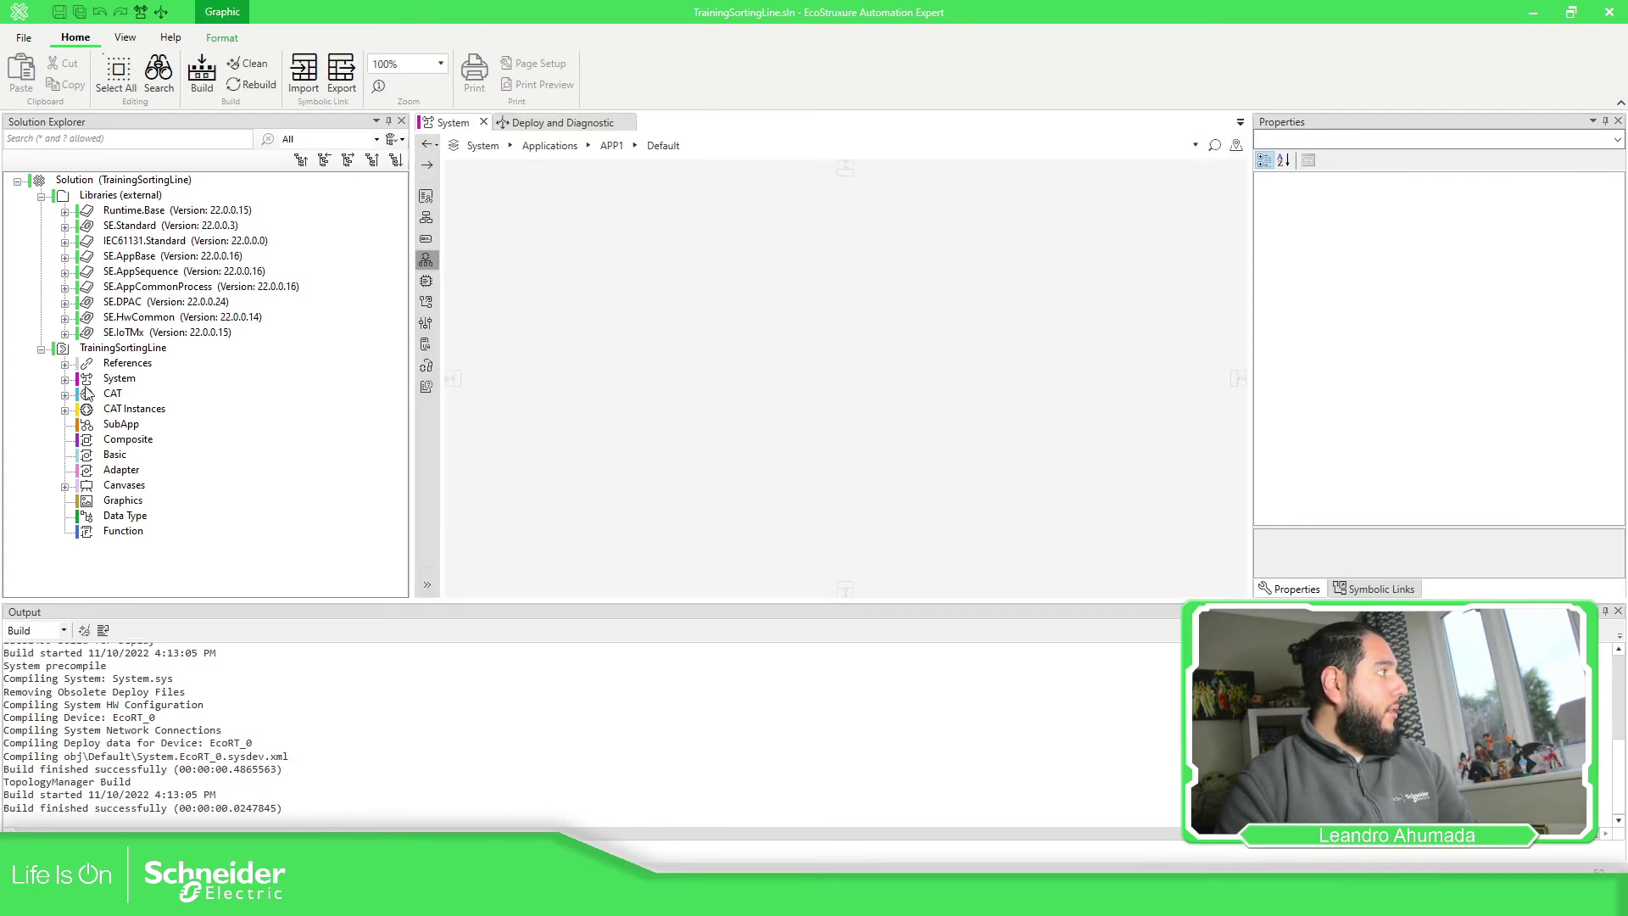
Expand the SE.AppCommonProcess library down to its Application CAT categories
{"action": "left_click", "coordinate": [65, 365]}
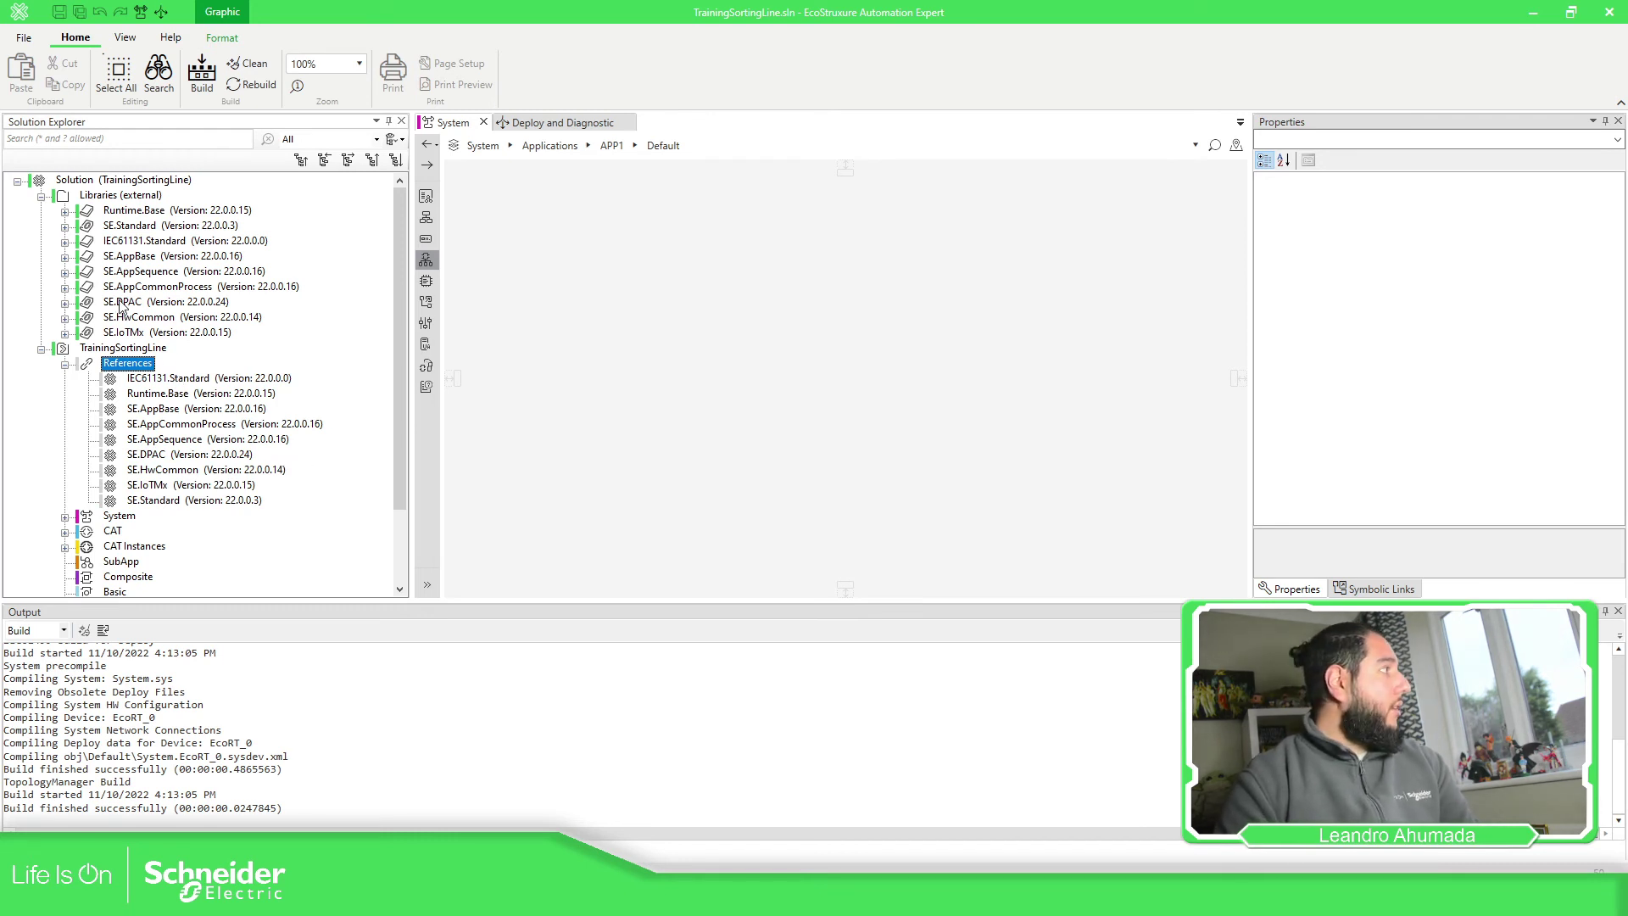
{"action": "left_click", "coordinate": [65, 364]}
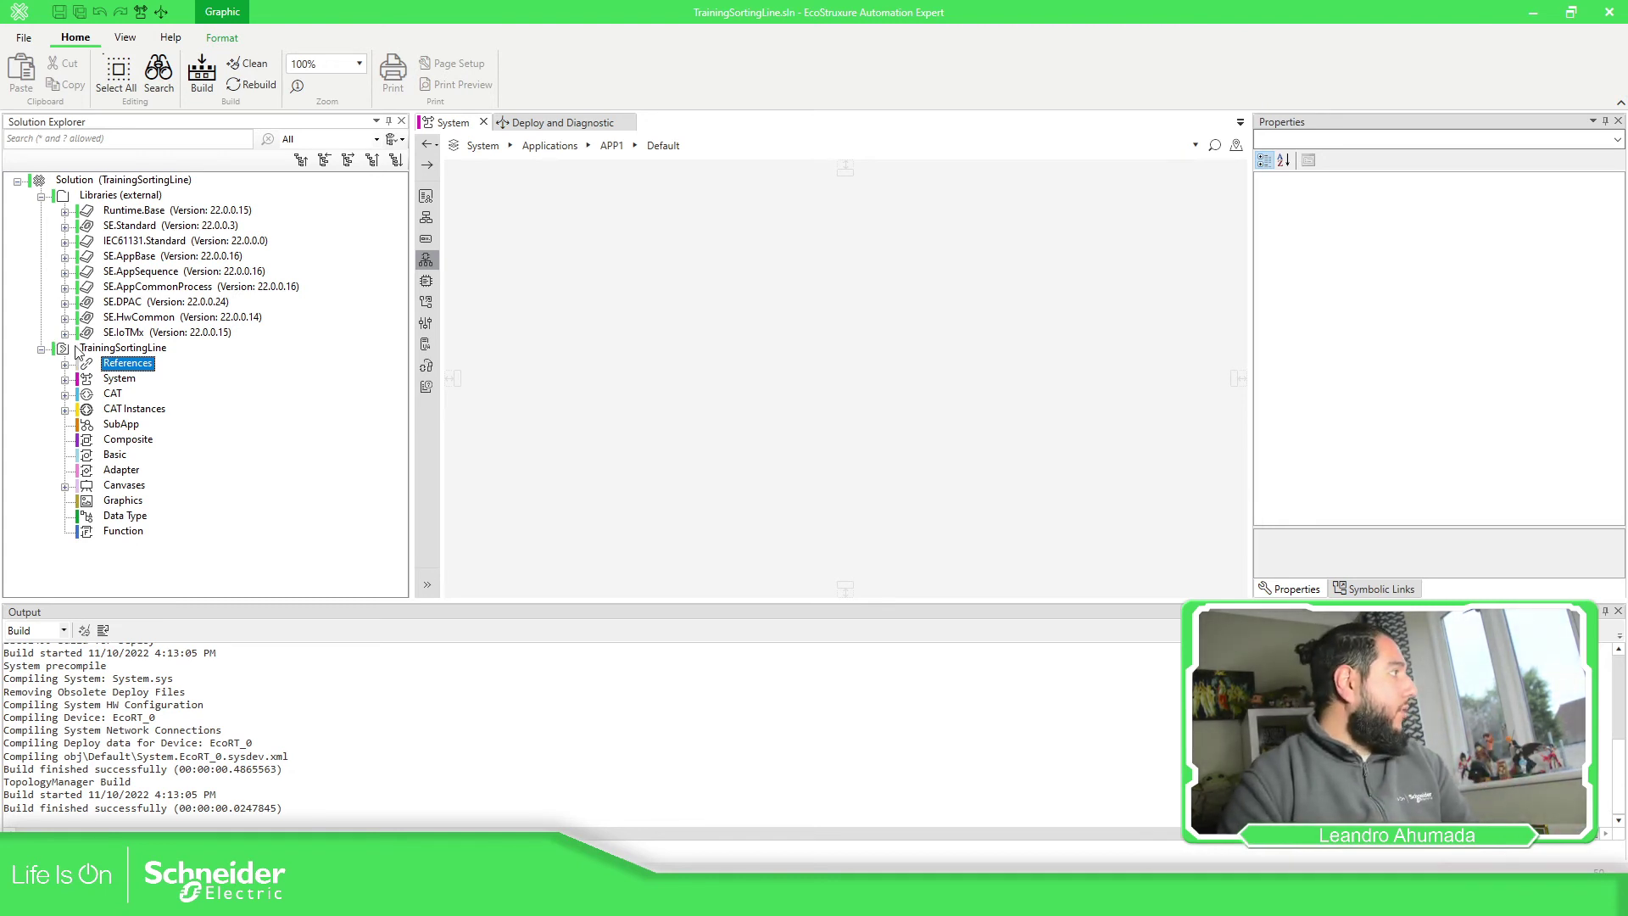
{"action": "left_click", "coordinate": [67, 289]}
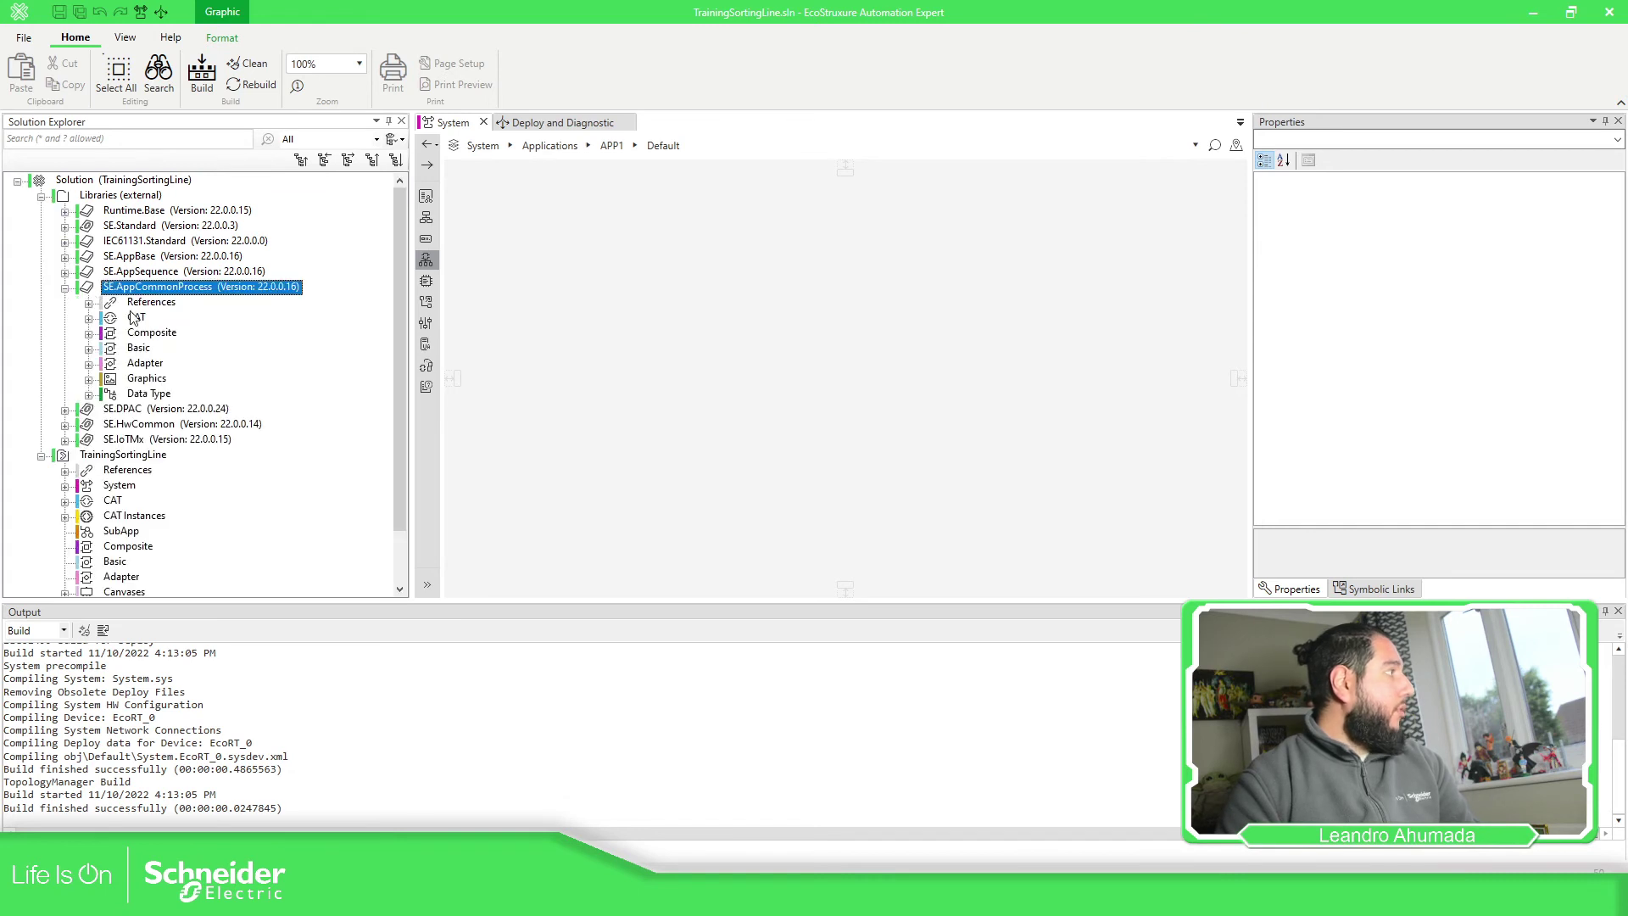
{"action": "left_click", "coordinate": [89, 318]}
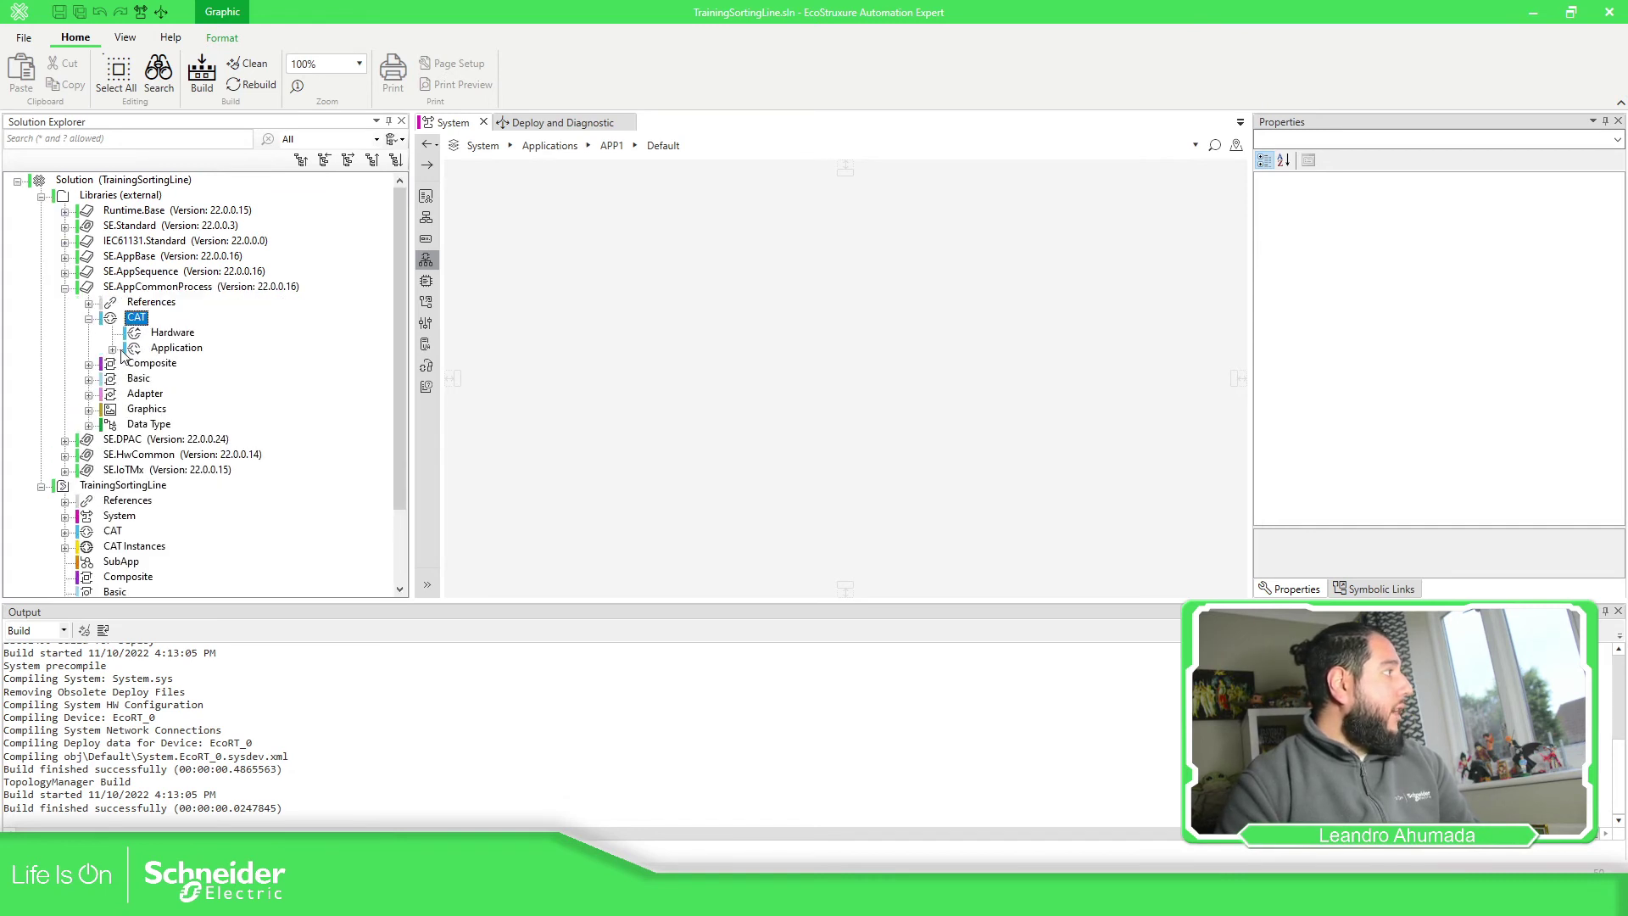
{"action": "left_click", "coordinate": [114, 351]}
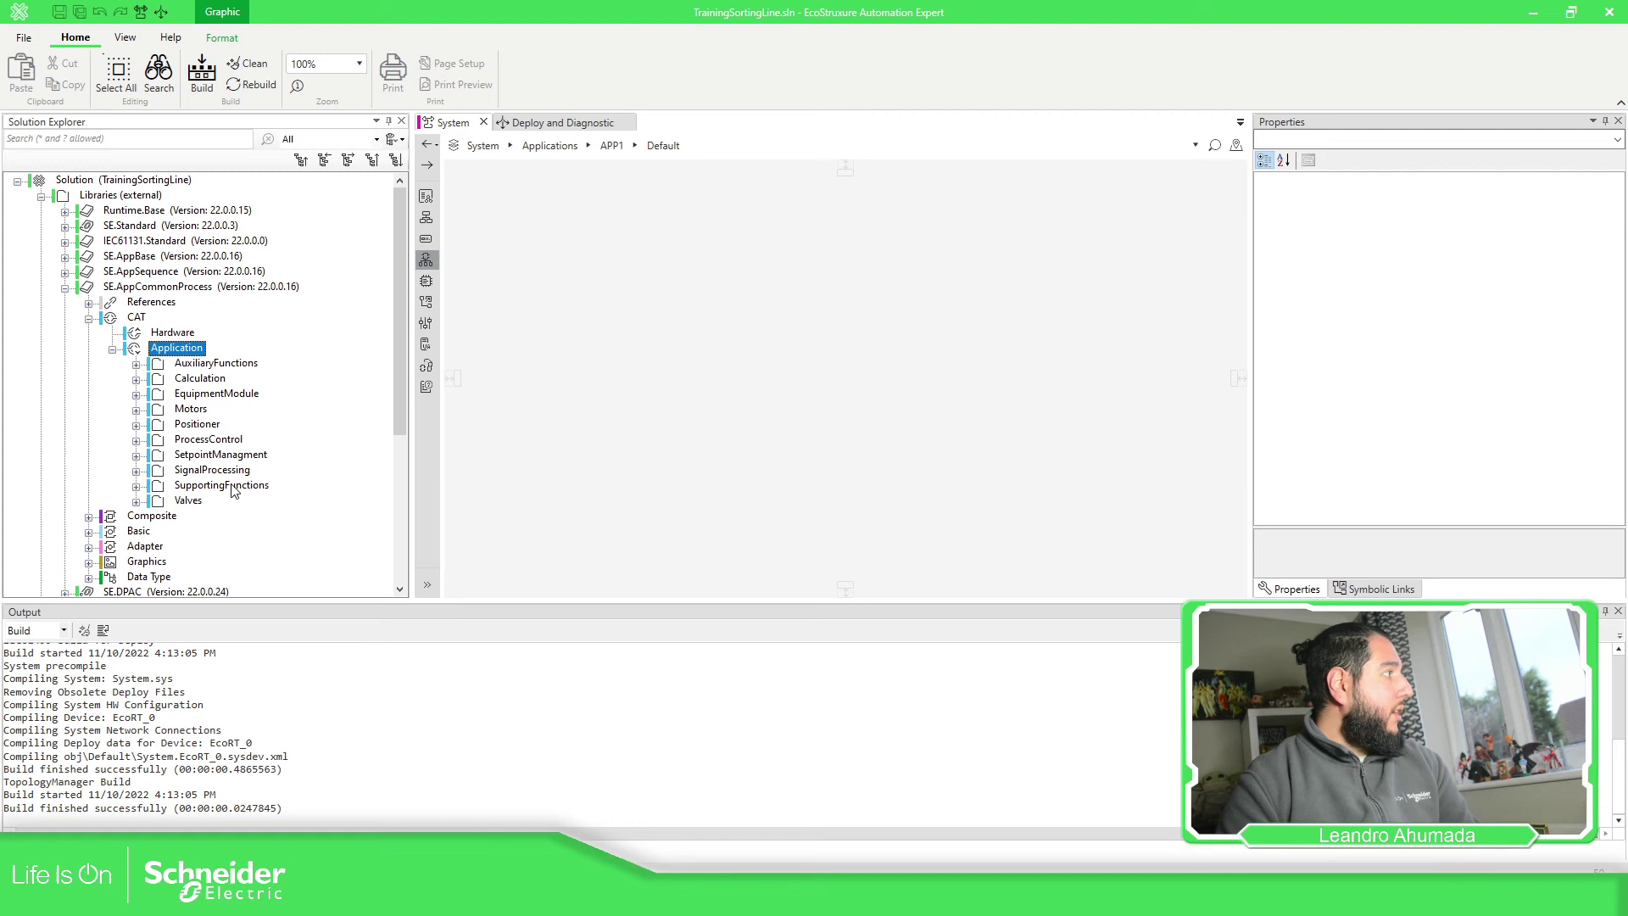
Expand ProcessControl's LeadLag CAT and its SubCATs, and open the IThis : LeadLag_HMI interface
{"action": "double_click", "coordinate": [176, 439]}
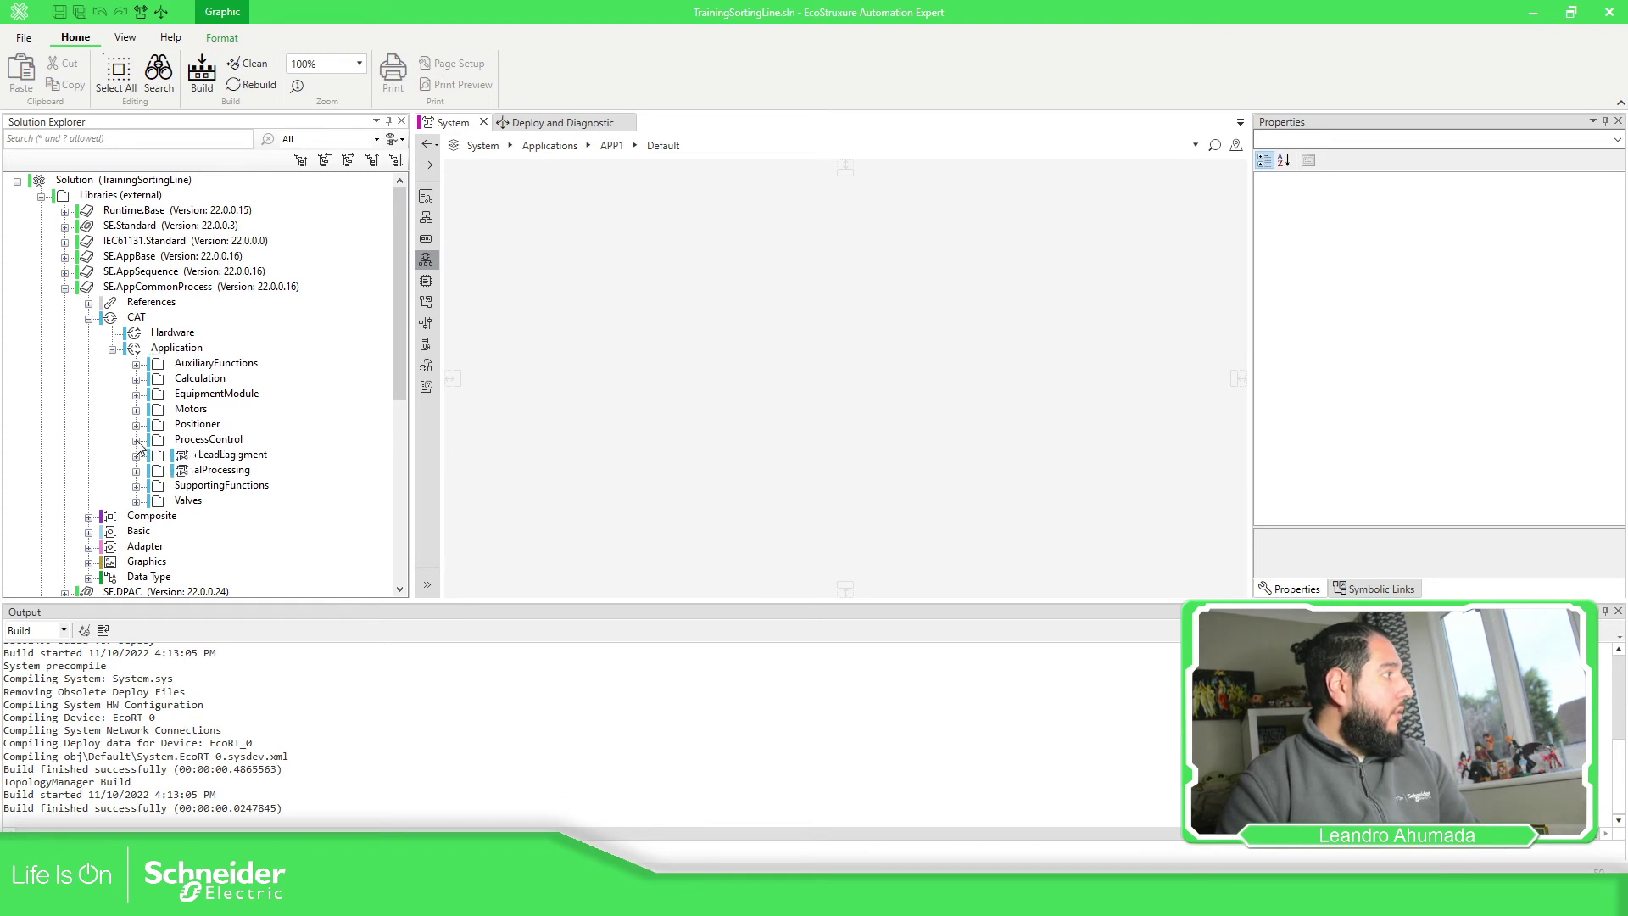
{"action": "left_click", "coordinate": [221, 458]}
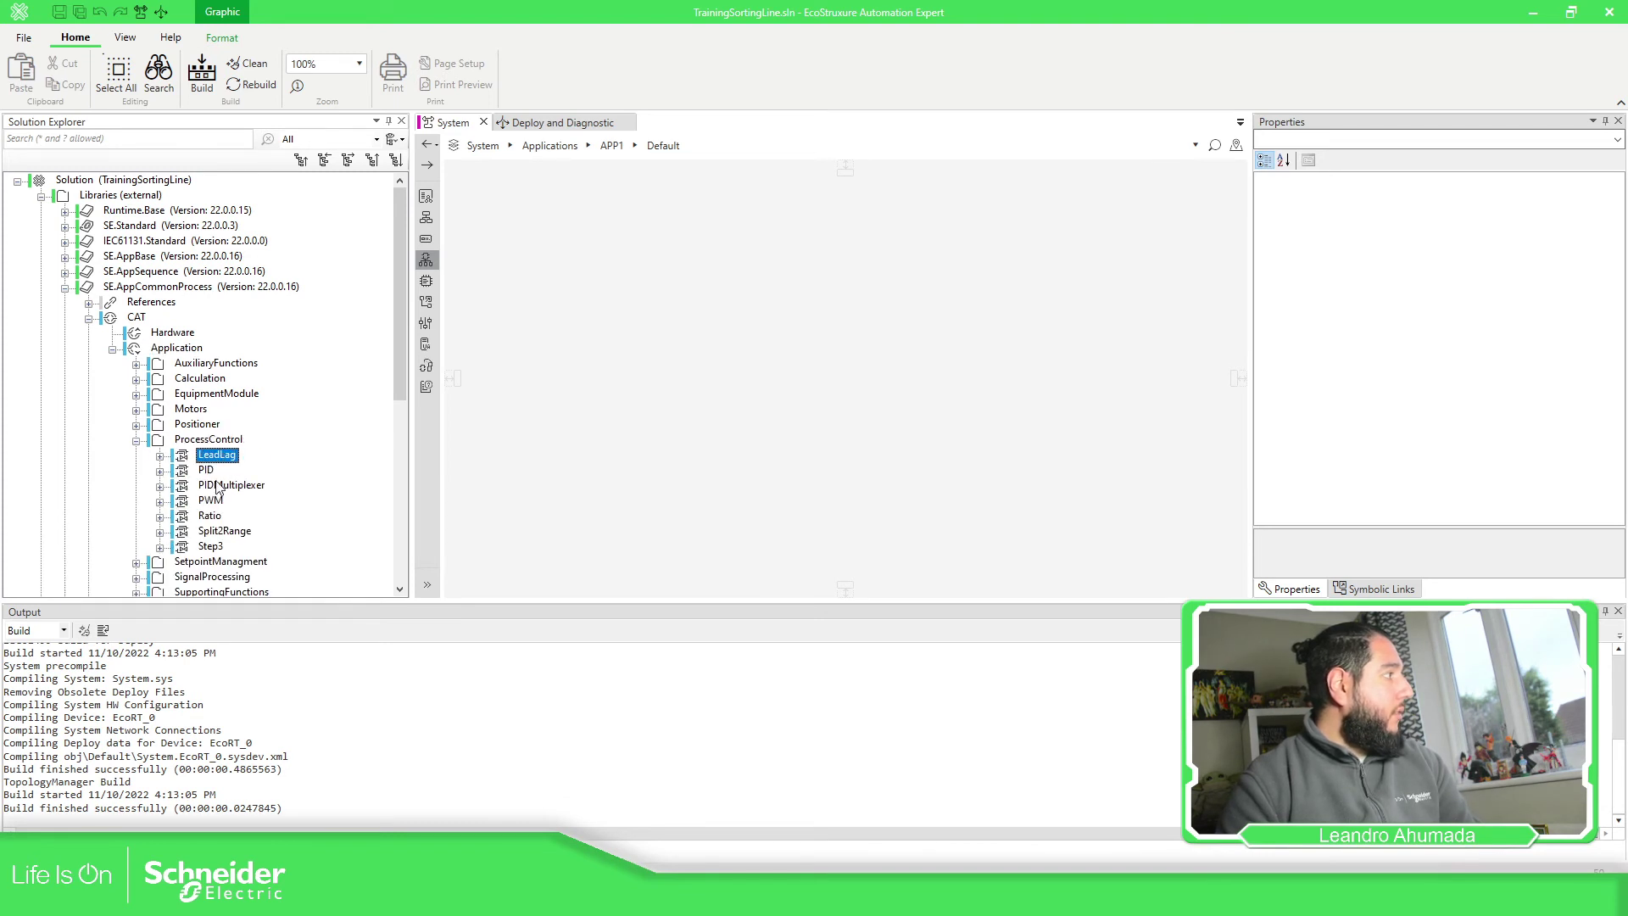
{"action": "left_click", "coordinate": [160, 457]}
{"action": "double_click", "coordinate": [227, 486]}
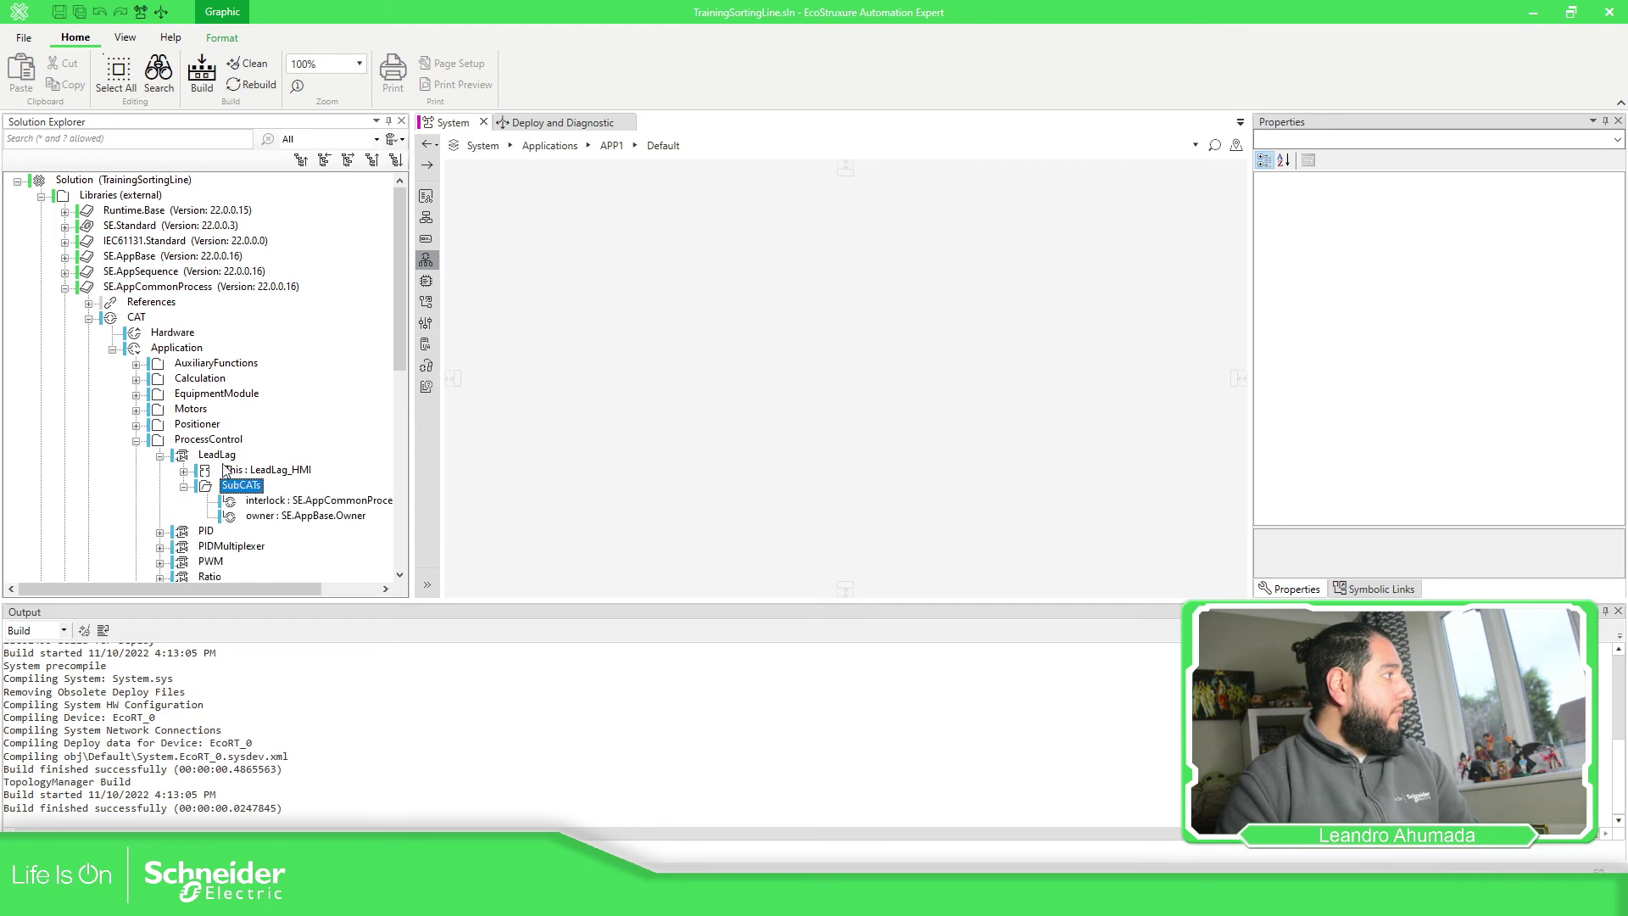
{"action": "double_click", "coordinate": [251, 471]}
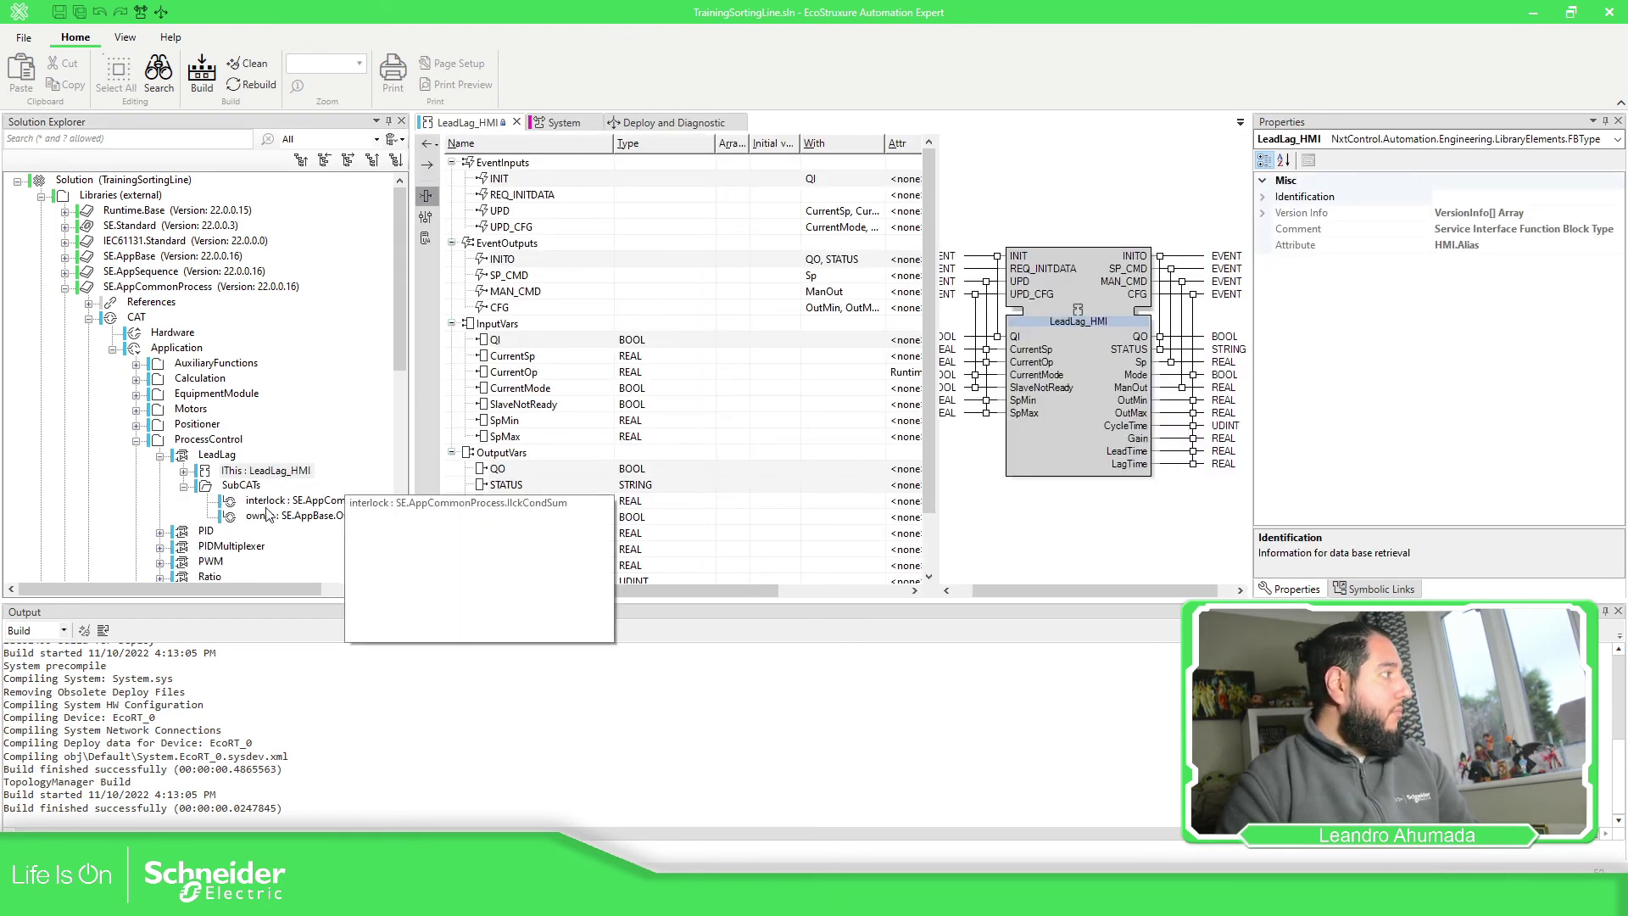
Inspect LeadLag's interlock sub-CAT type, then collapse ProcessControl, CAT and SE.AppCommonProcess
{"action": "double_click", "coordinate": [241, 489]}
{"action": "left_click", "coordinate": [186, 487]}
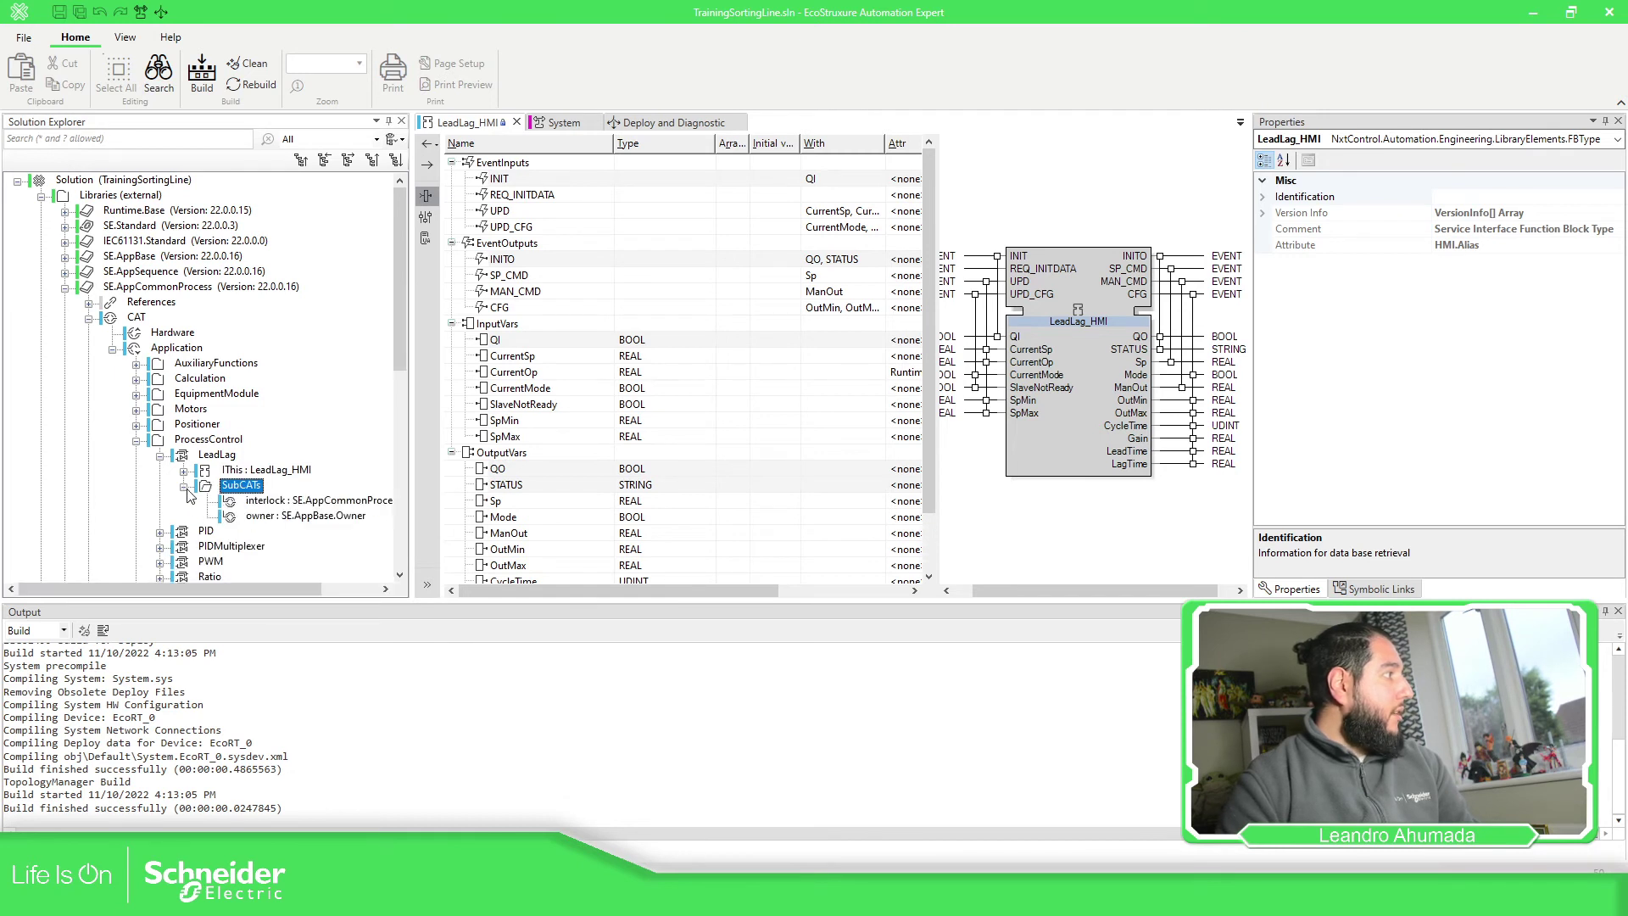
{"action": "left_click", "coordinate": [273, 502]}
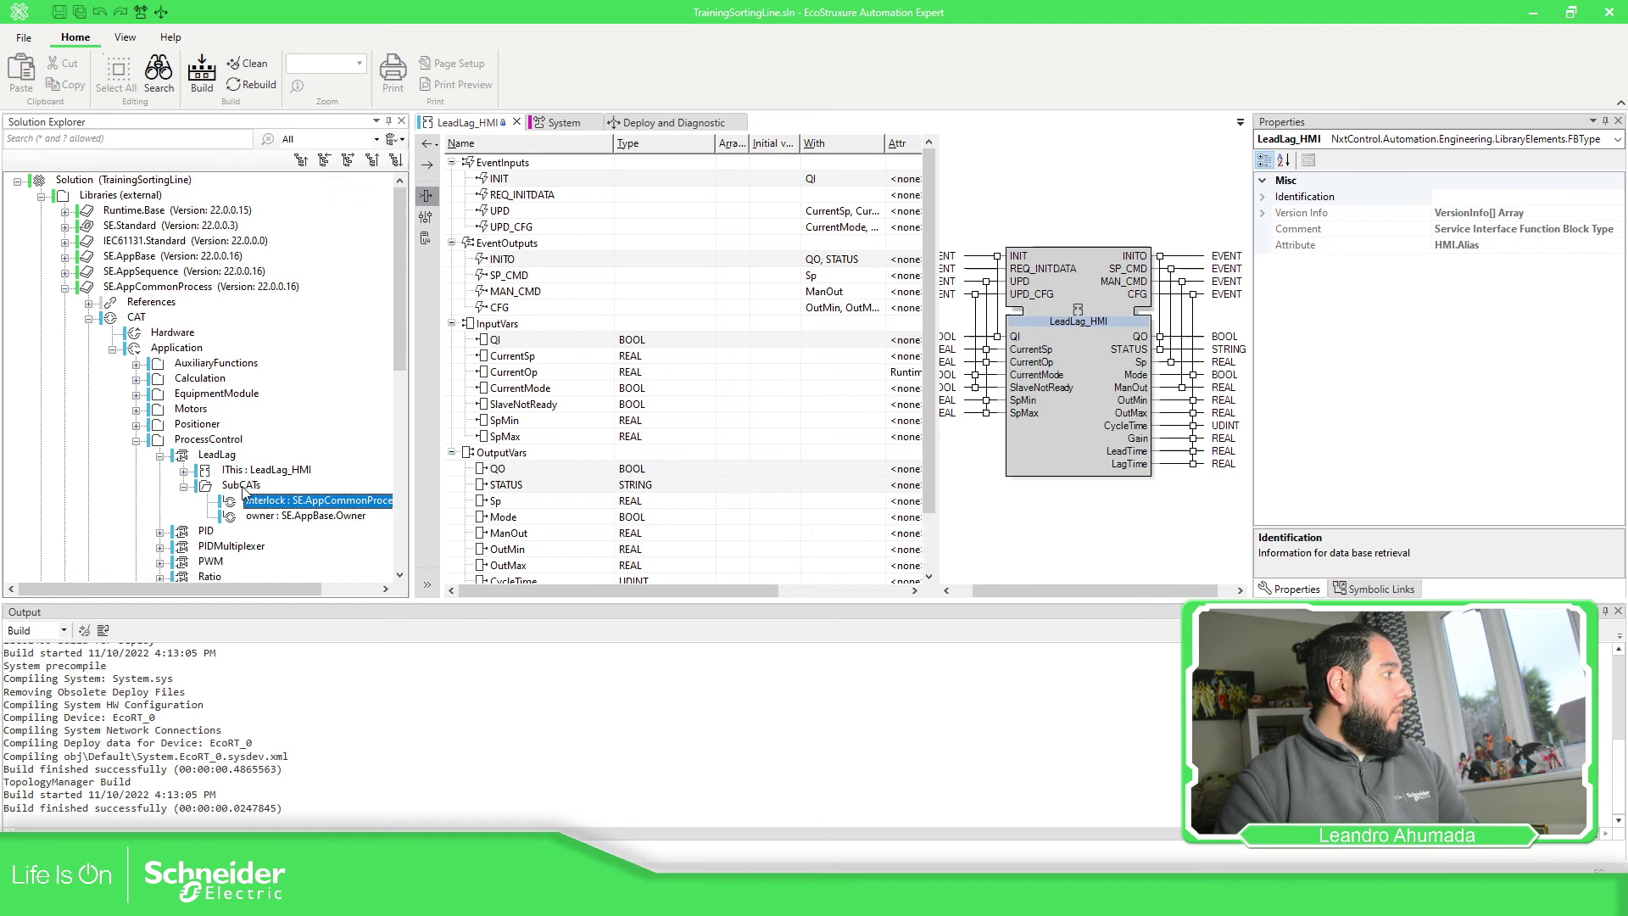
{"action": "left_click", "coordinate": [136, 441]}
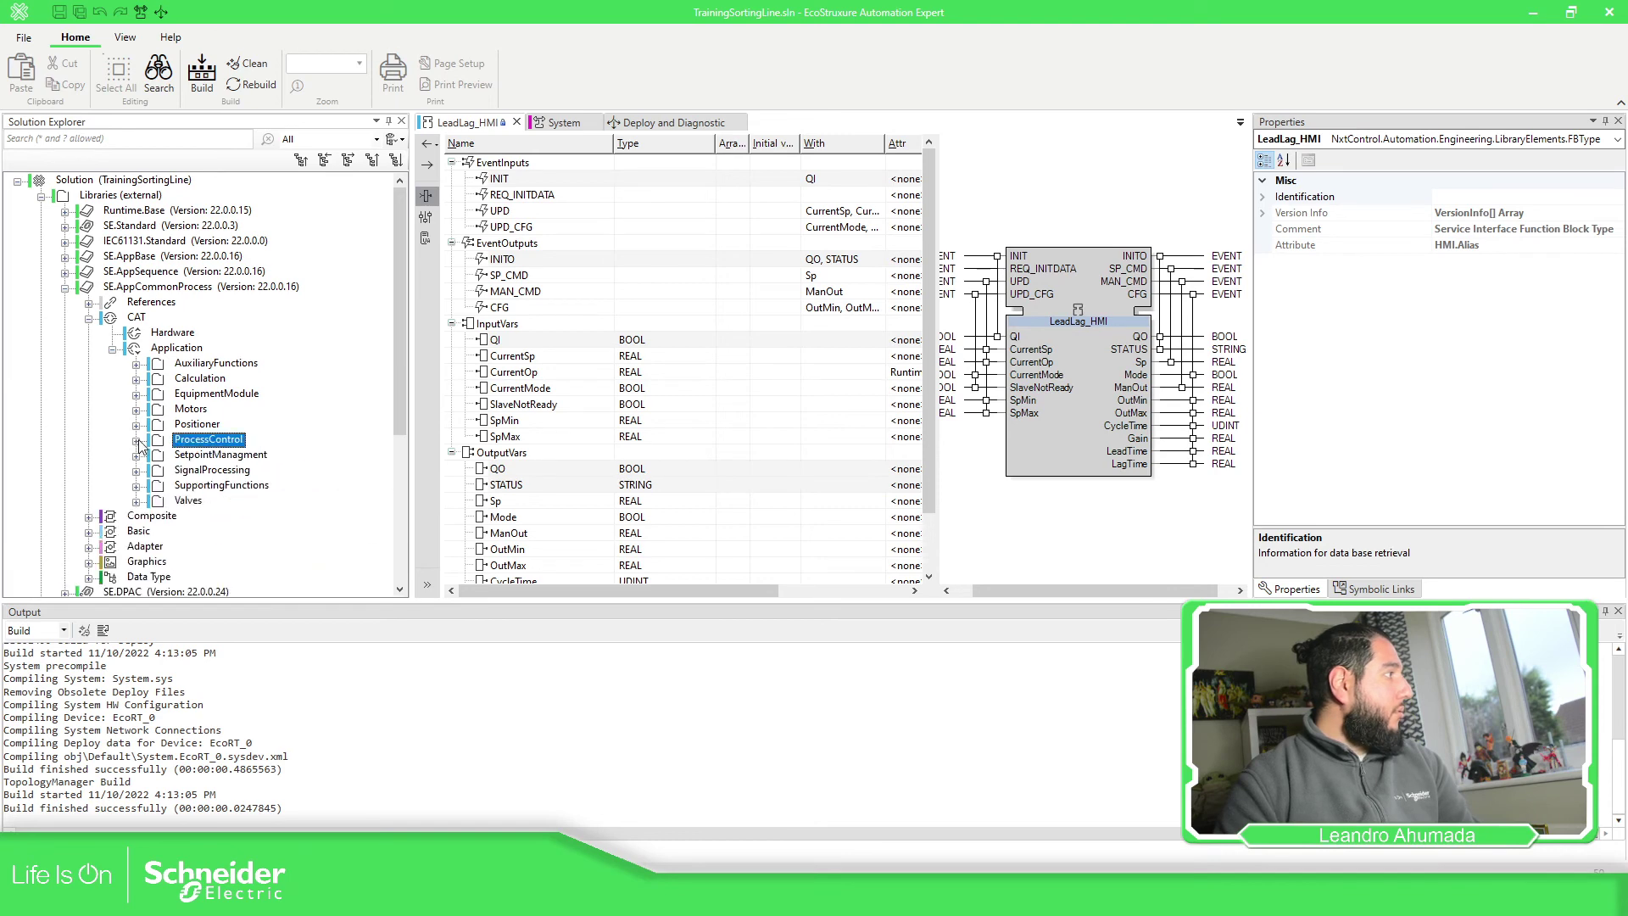
{"action": "left_click", "coordinate": [89, 321]}
{"action": "left_click", "coordinate": [66, 287]}
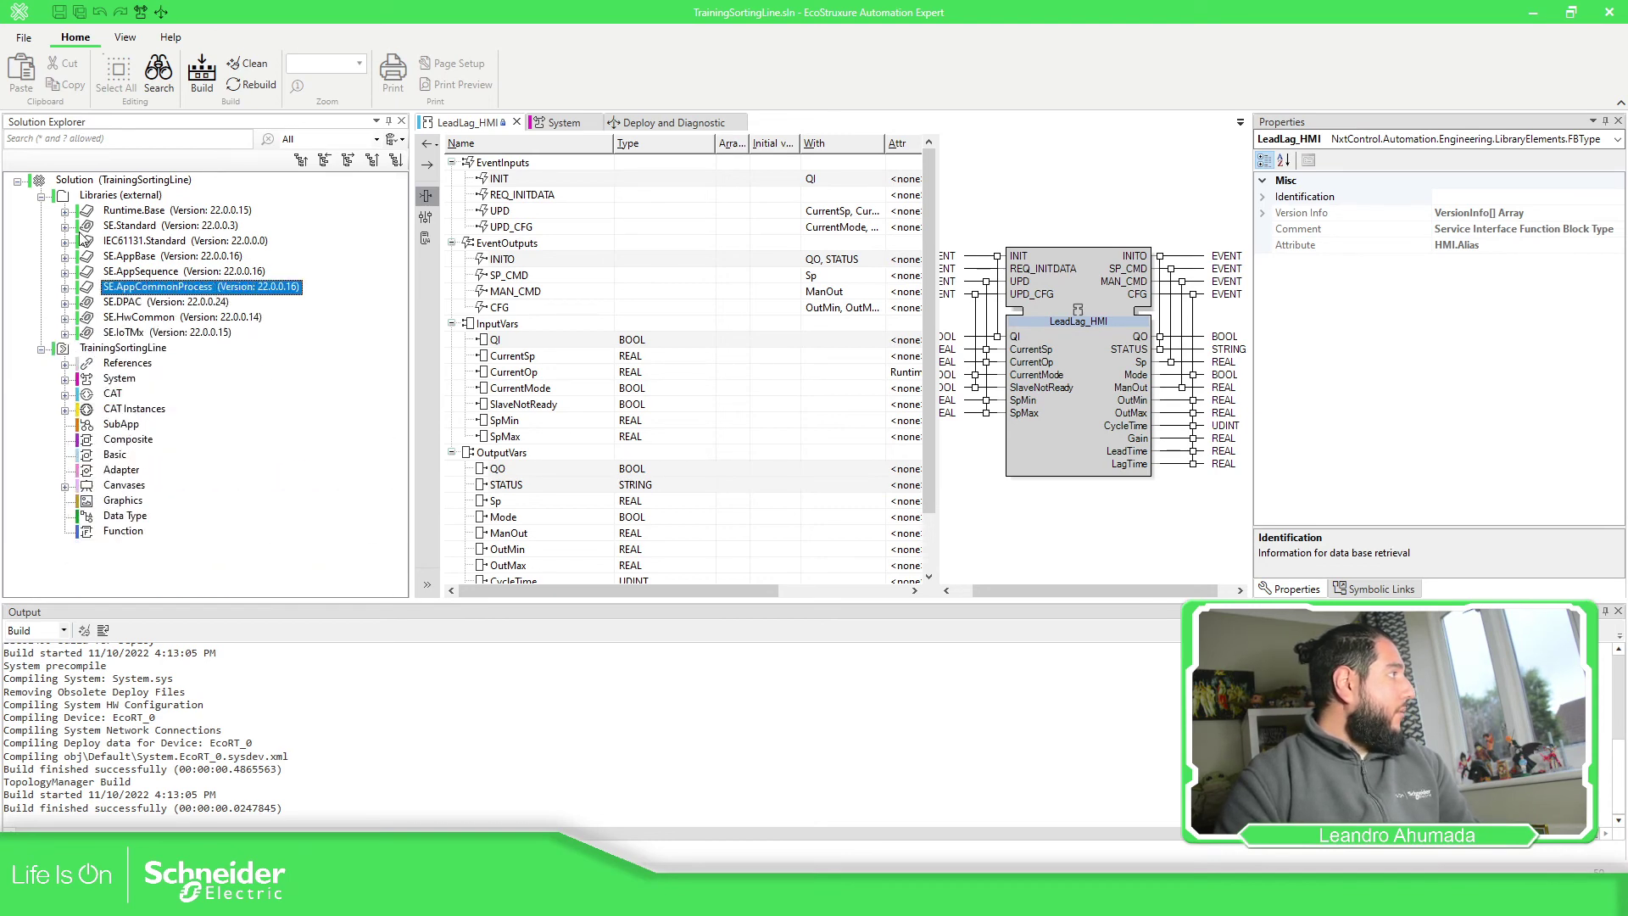
Browse SE.IoTMx's Hardware CATs to the TM3 AnalogIn modules, then collapse Hardware
{"action": "left_click", "coordinate": [65, 333]}
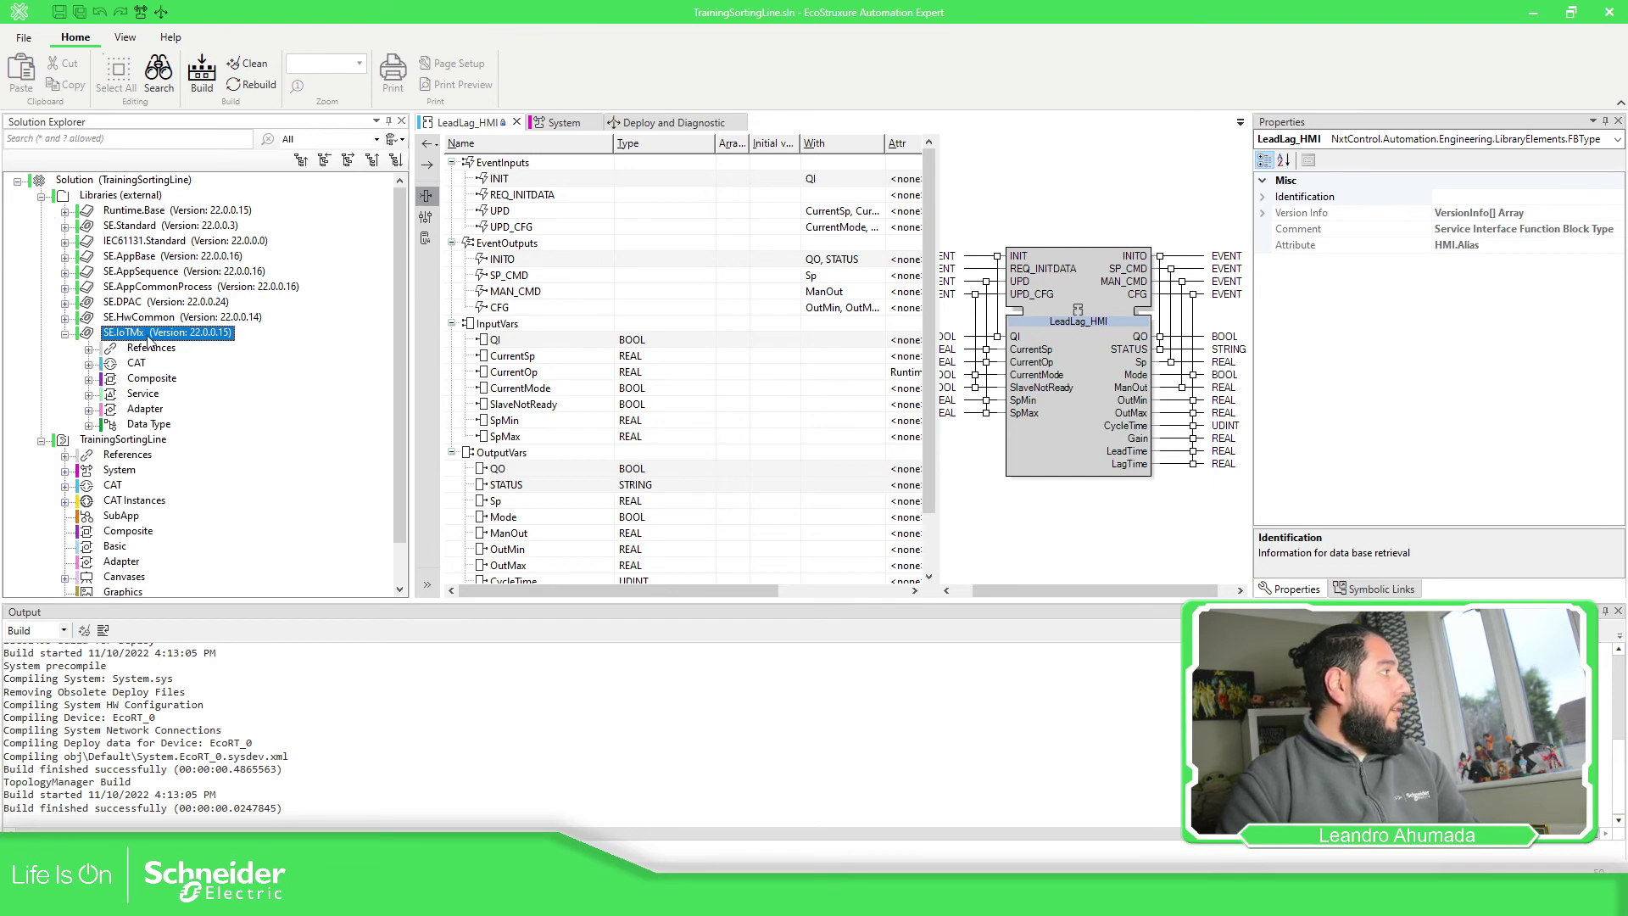
{"action": "left_click", "coordinate": [88, 362]}
{"action": "left_click", "coordinate": [112, 379]}
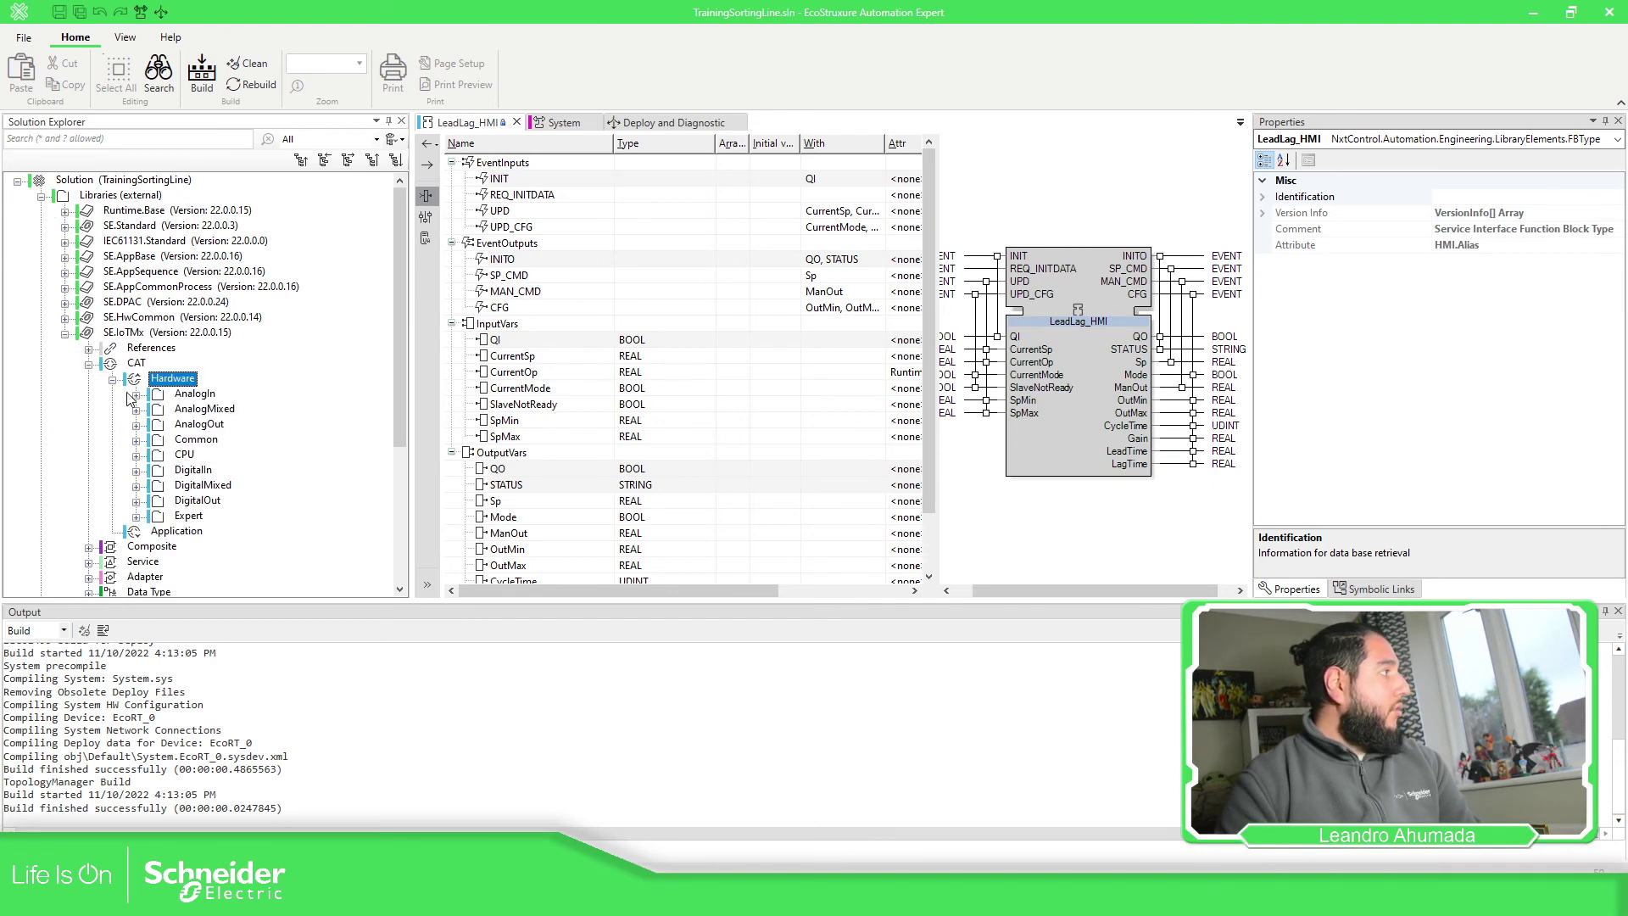
{"action": "left_click", "coordinate": [123, 334]}
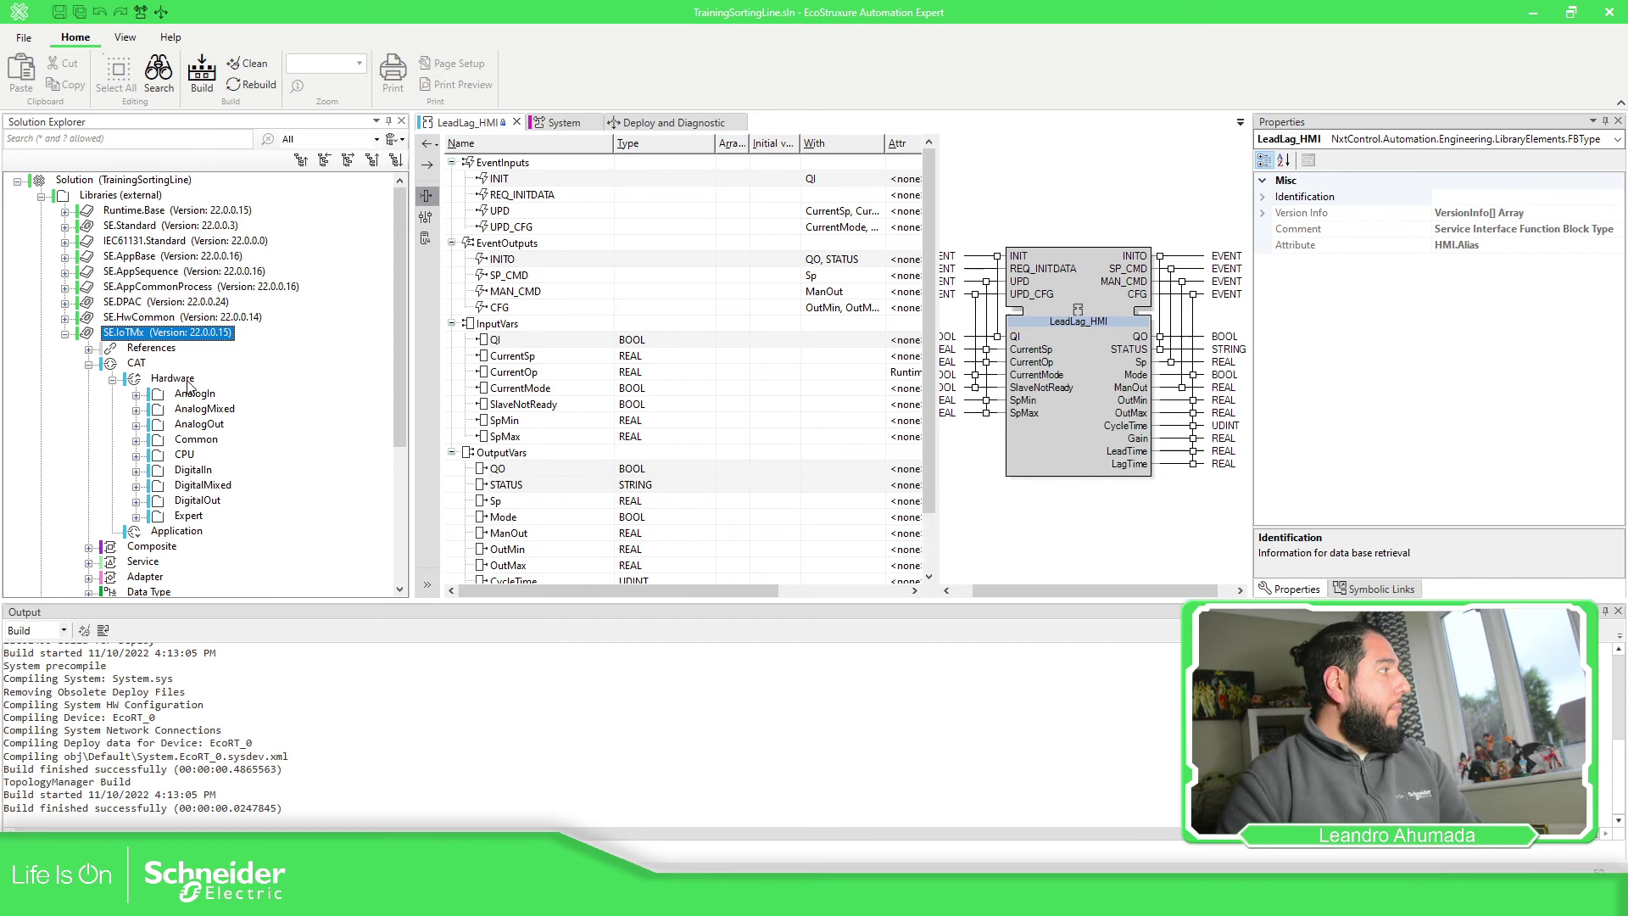
{"action": "left_click", "coordinate": [136, 395]}
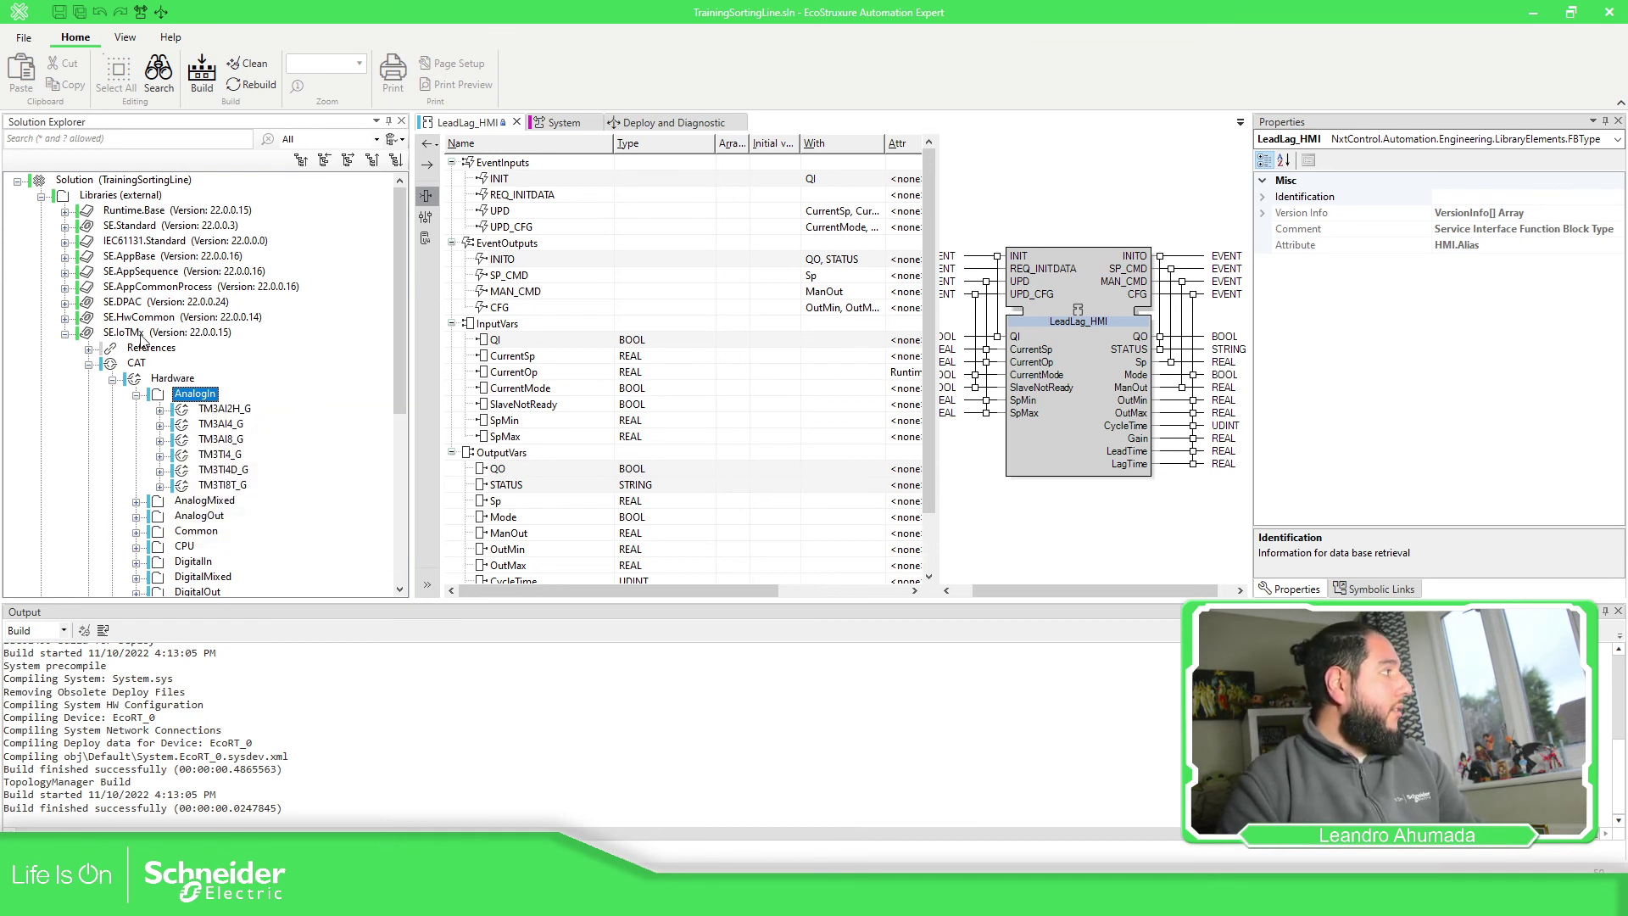
{"action": "left_click", "coordinate": [113, 379]}
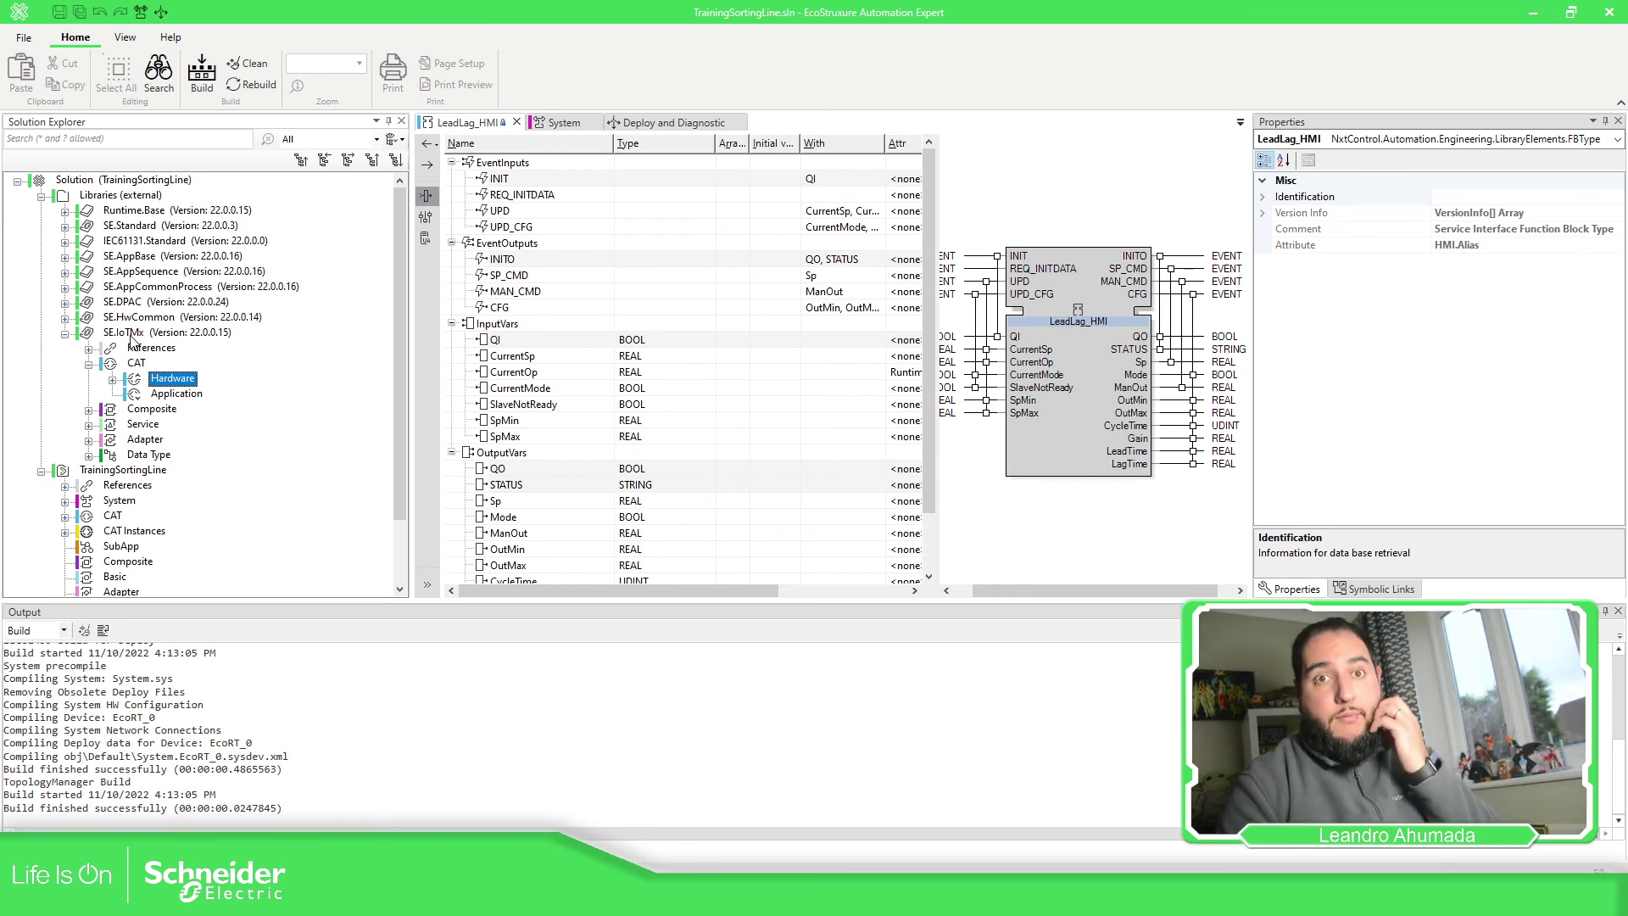
Check SE.IoTMx's Composite blocks, then collapse its CAT folder and the whole SE.IoTMx library
{"action": "left_click", "coordinate": [89, 365]}
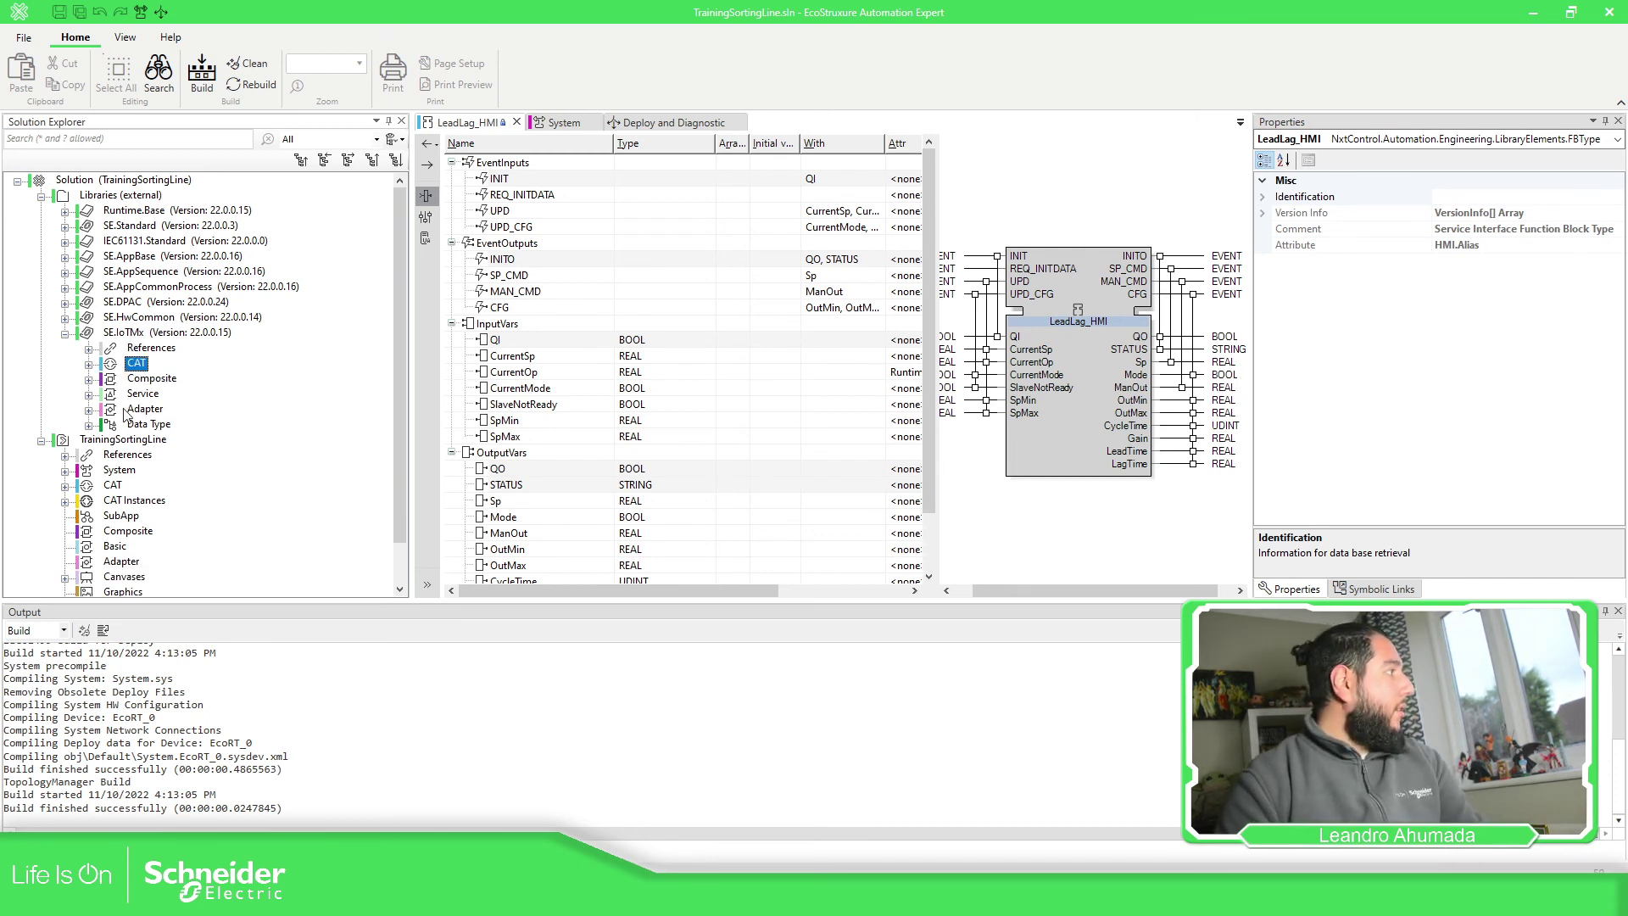
{"action": "left_click", "coordinate": [89, 380]}
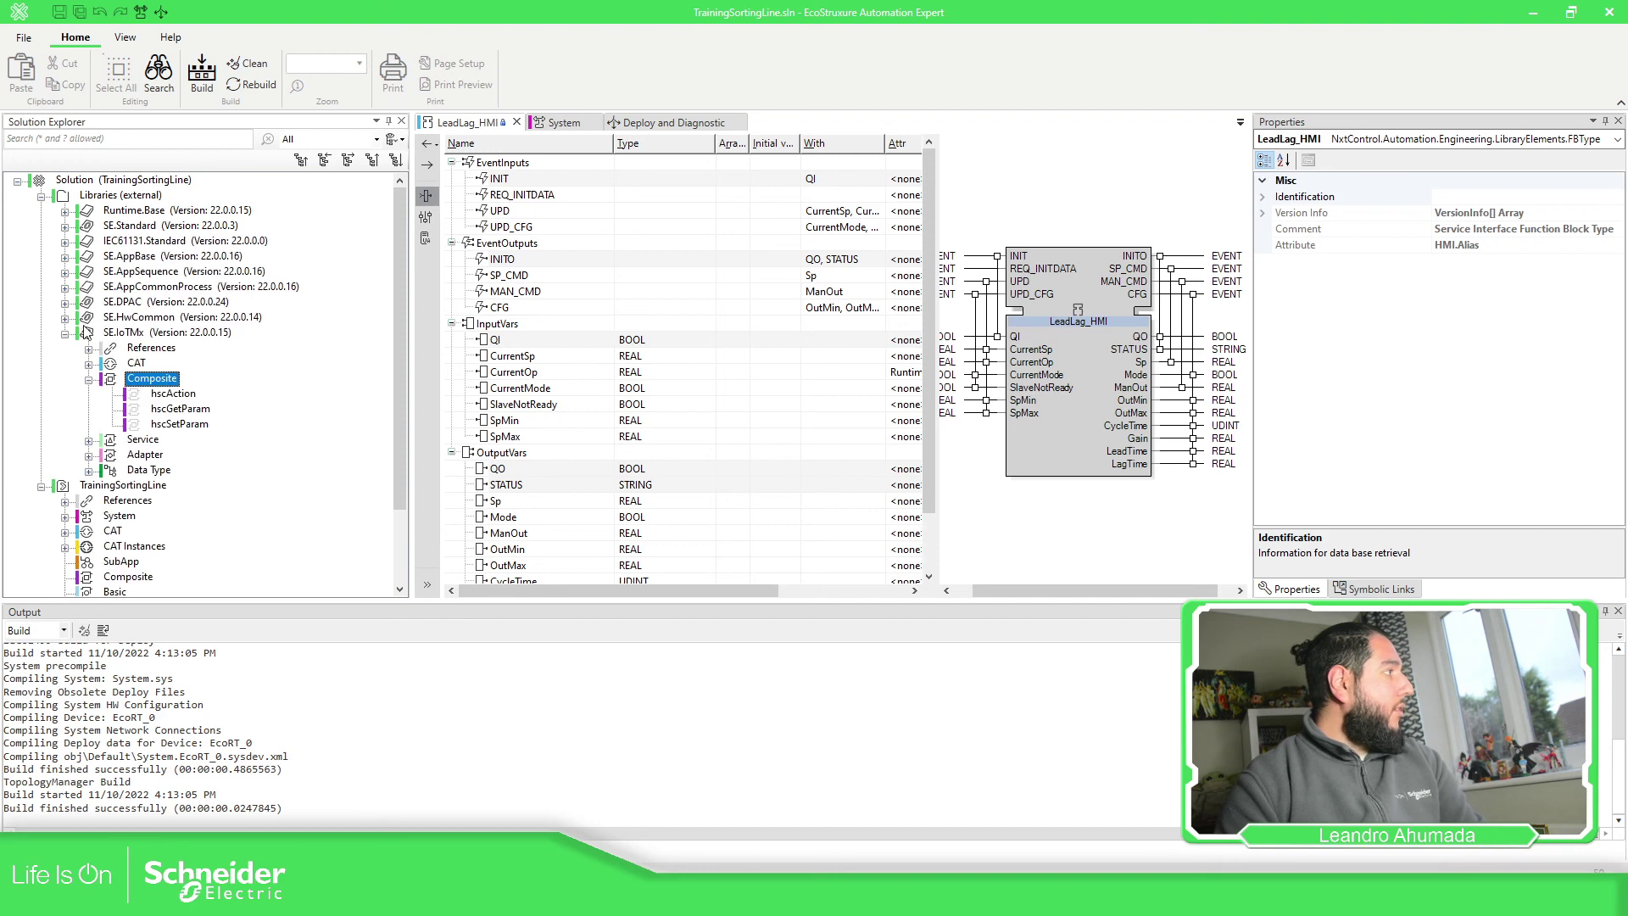
{"action": "left_click", "coordinate": [65, 334]}
Expand SE.DPAC's Device folder and select the M251_dPAC and M580_dPAC device types
{"action": "left_click", "coordinate": [65, 302]}
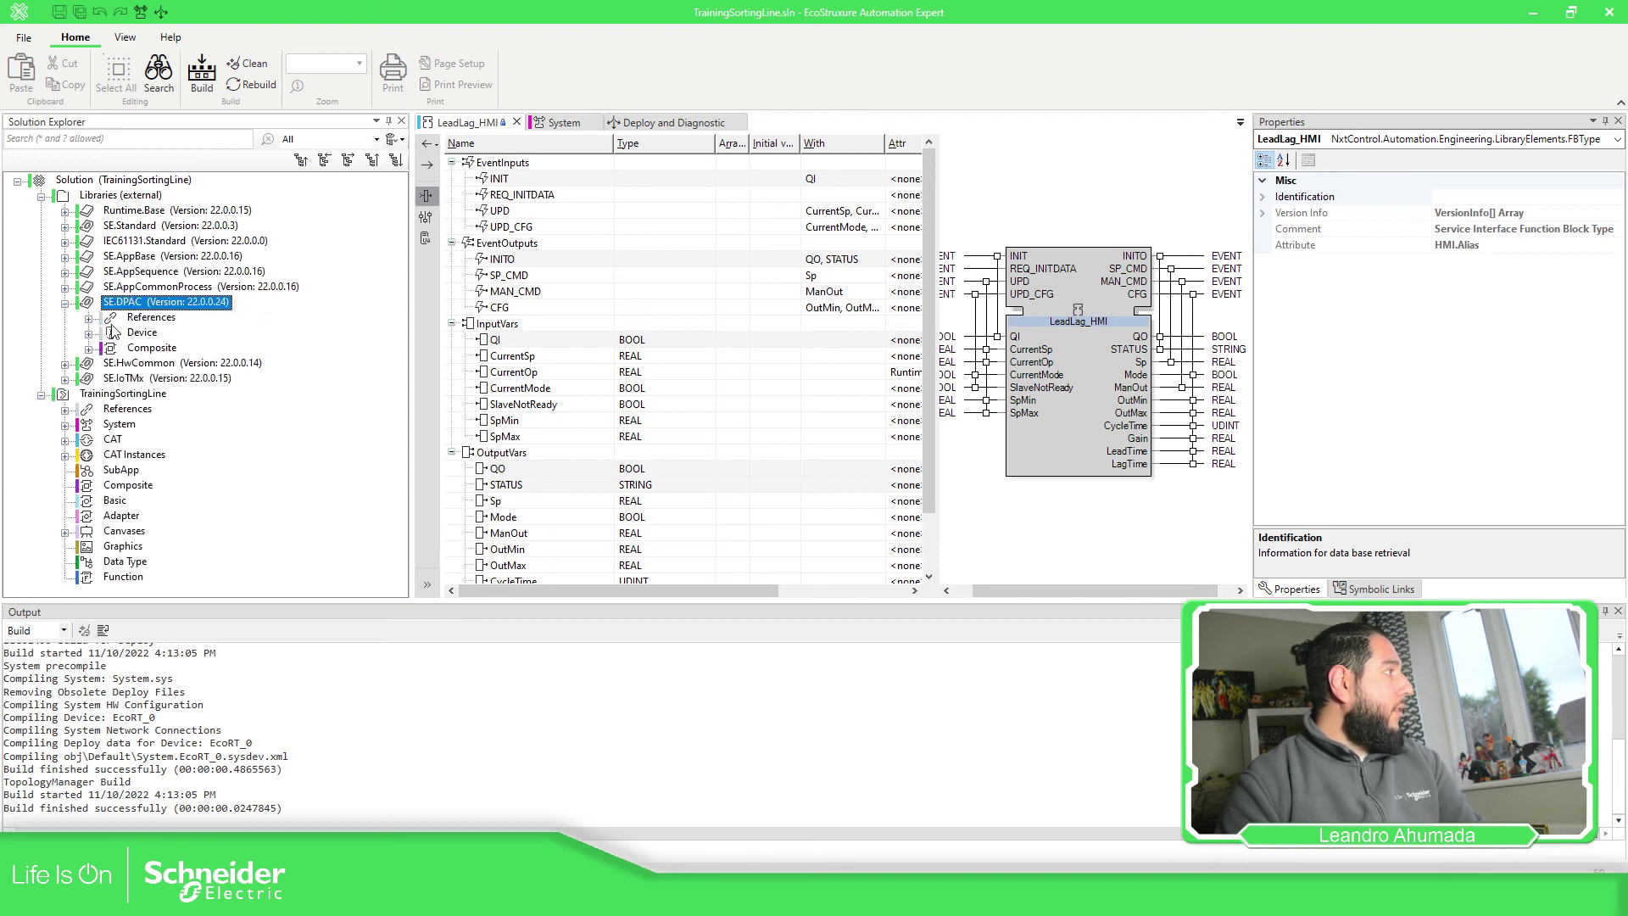
{"action": "left_click", "coordinate": [88, 334]}
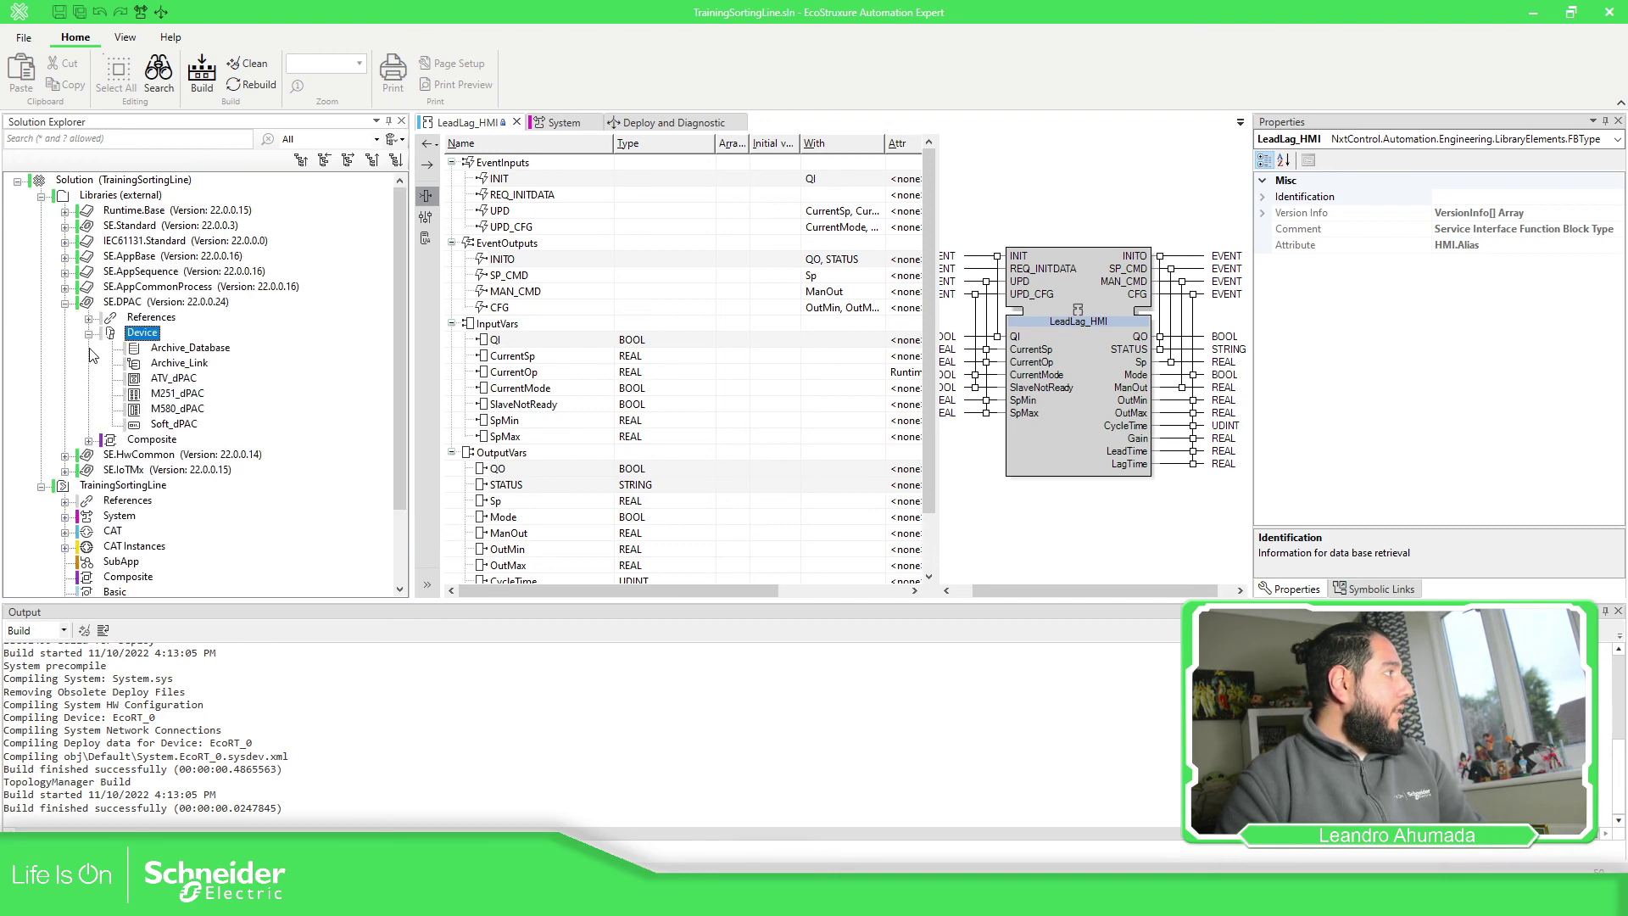
{"action": "left_click", "coordinate": [171, 395]}
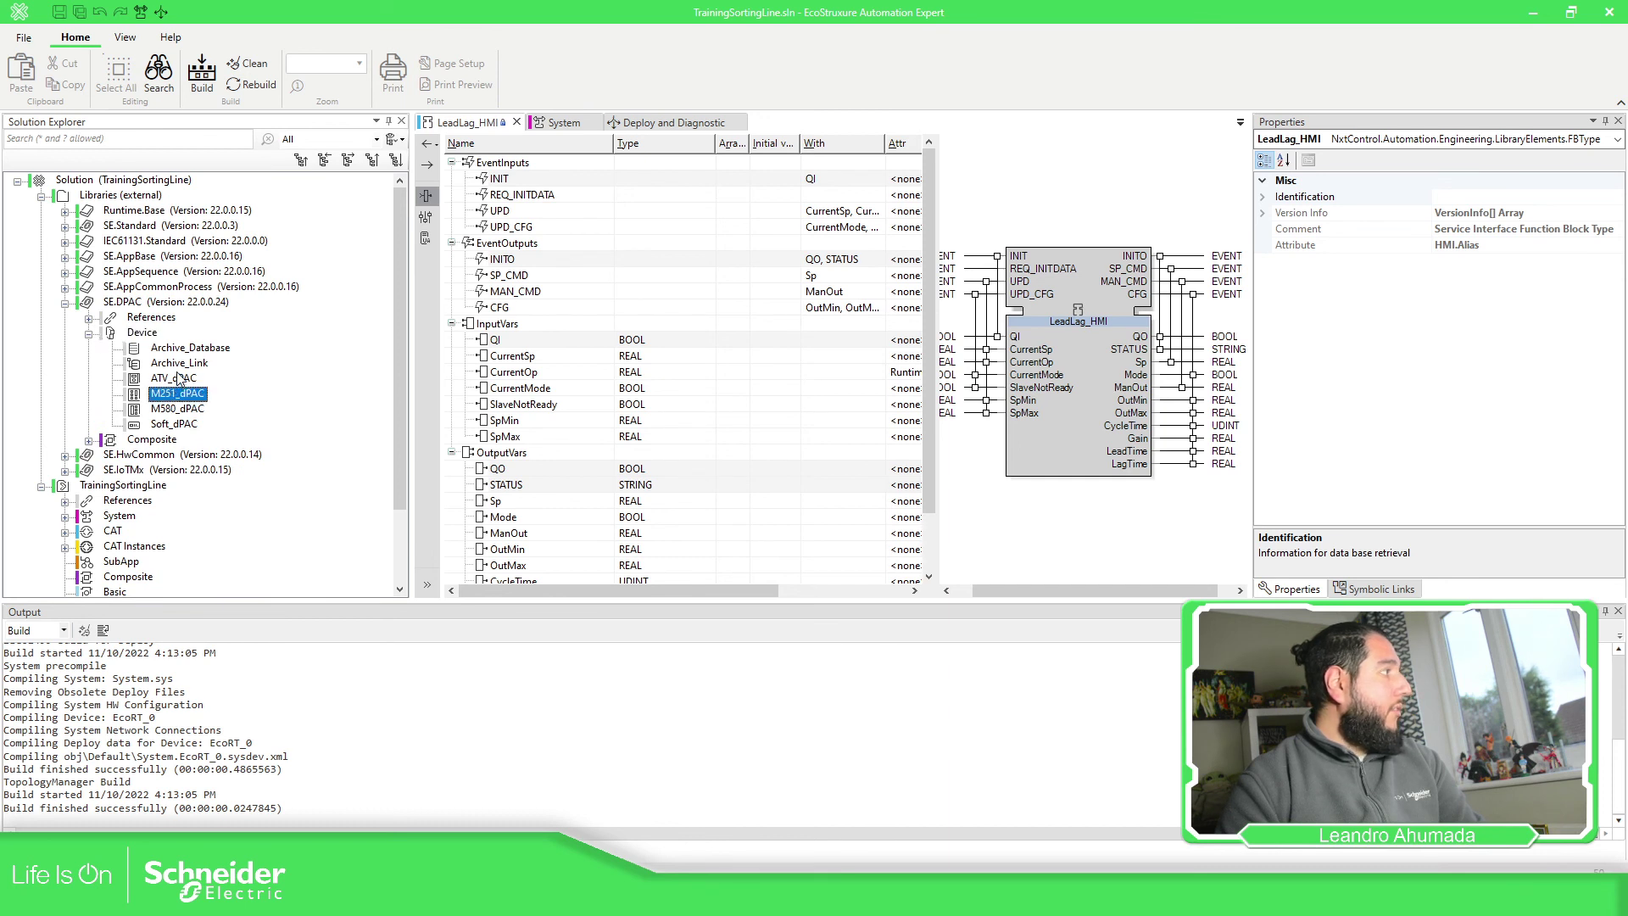
{"action": "left_click", "coordinate": [180, 410]}
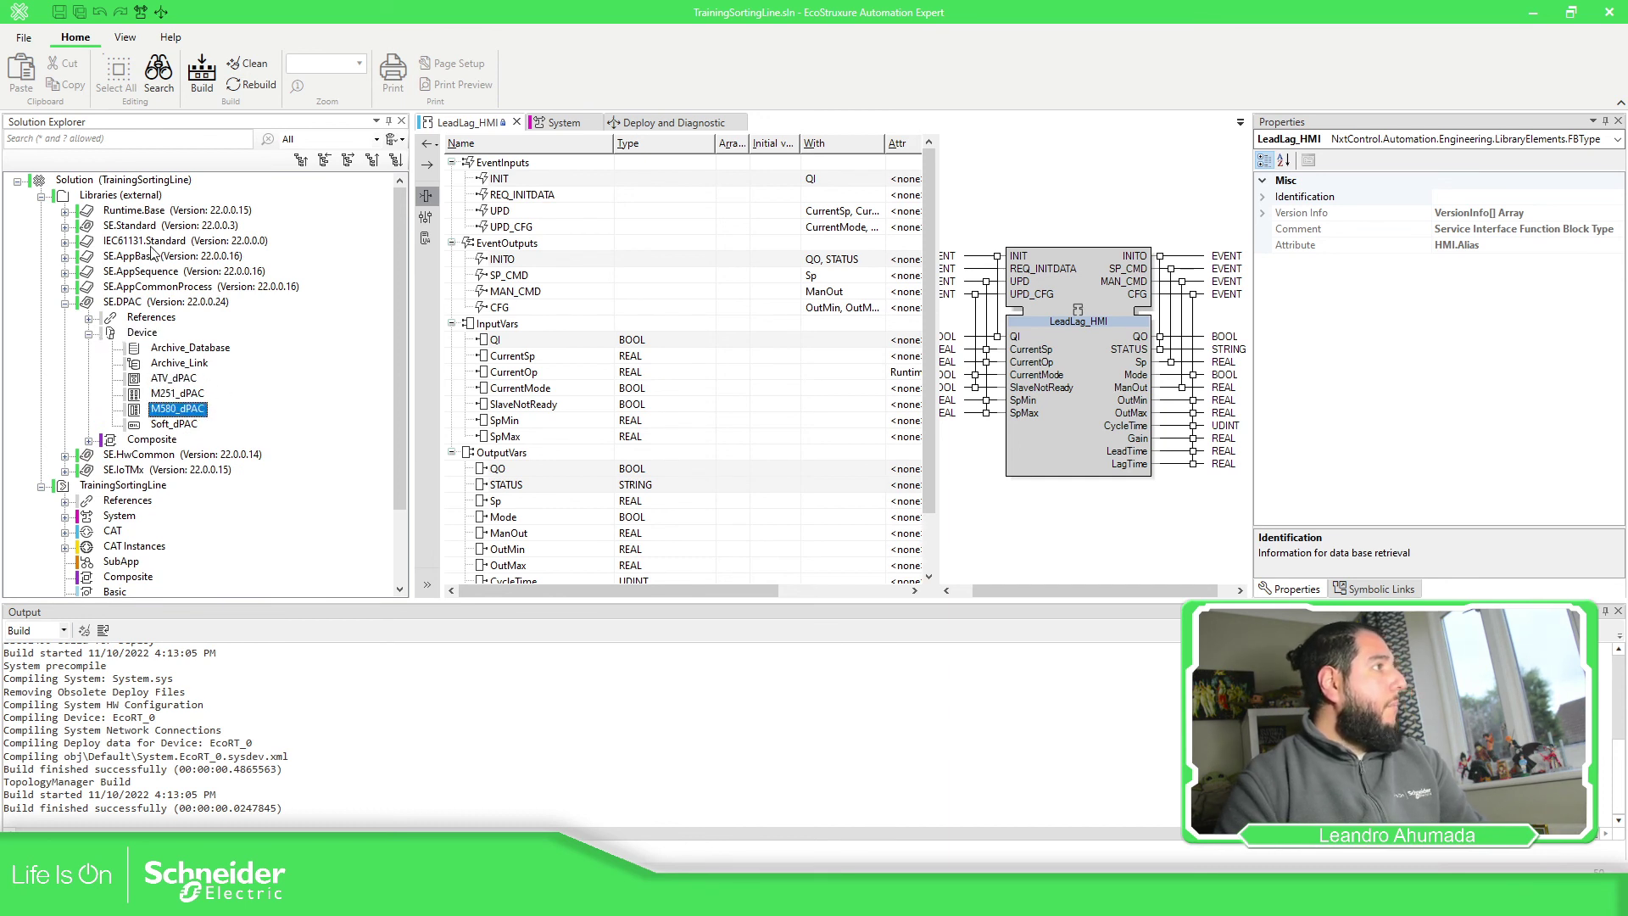